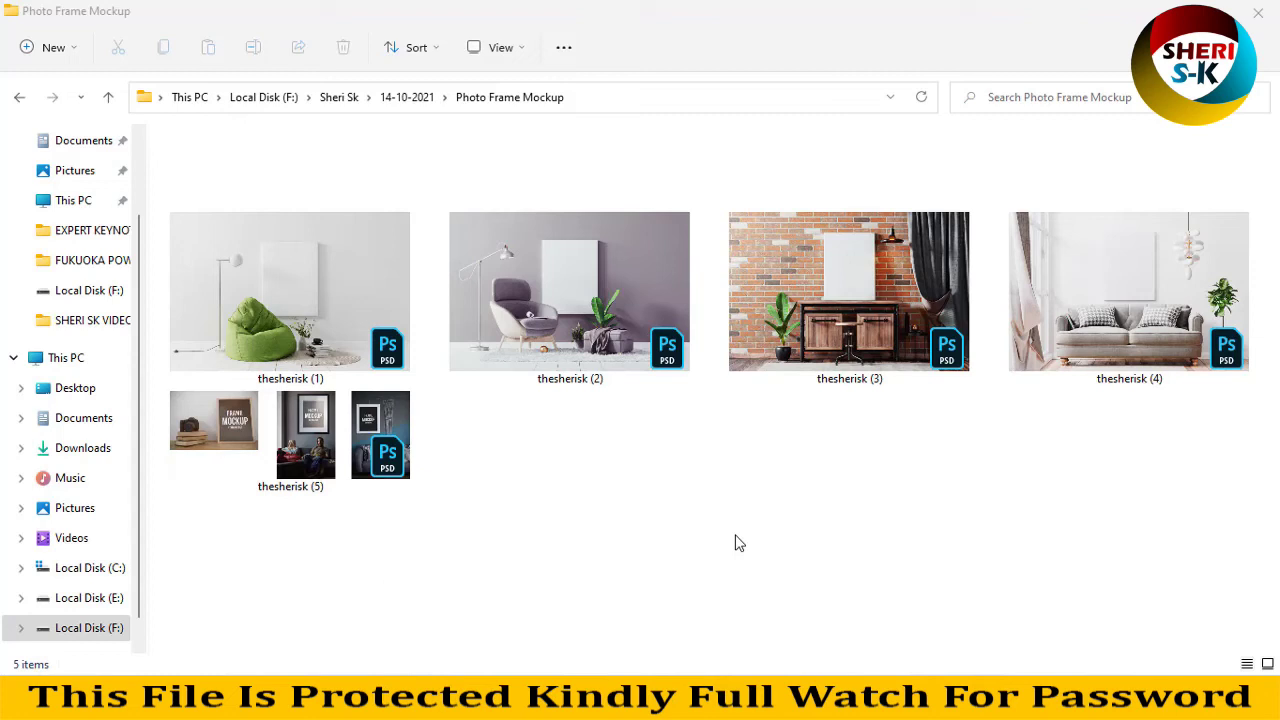
Step: Open the thesherisk (1) mockup from the Photo Frame Mockup folder in Photoshop
left_click_drag(1160, 420, 479, 487)
left_click(479, 487)
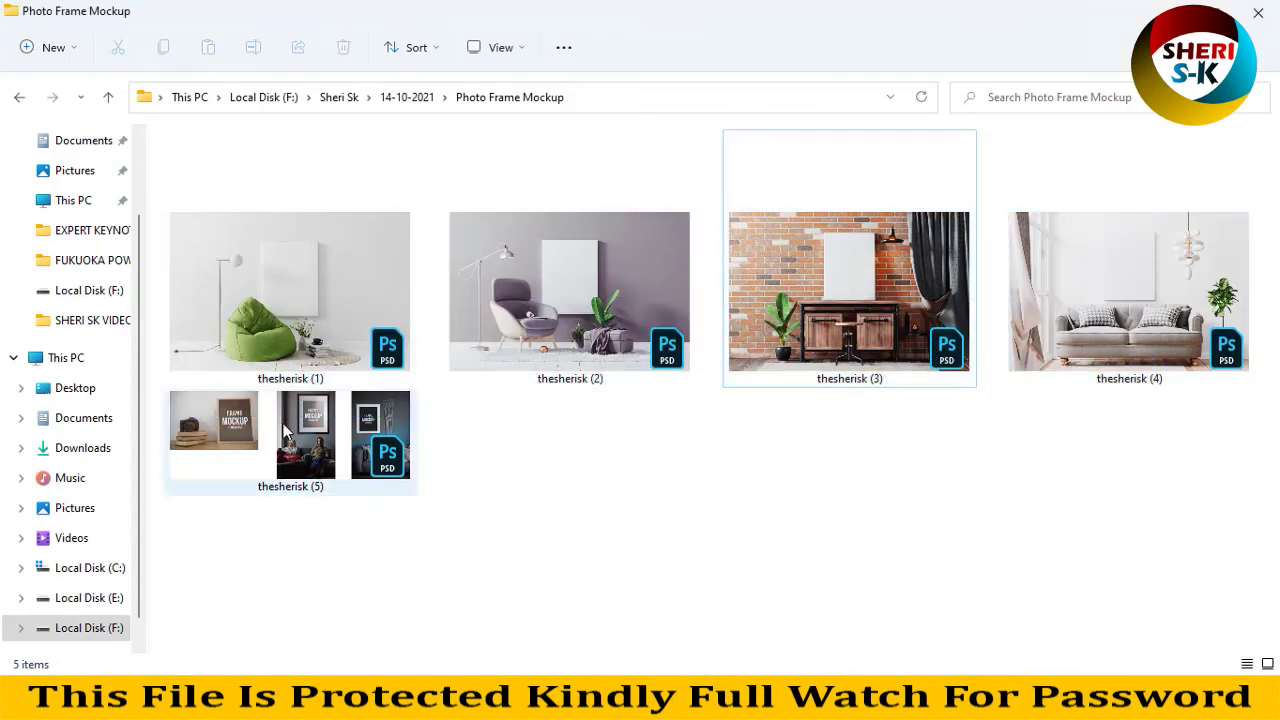
left_click(315, 285)
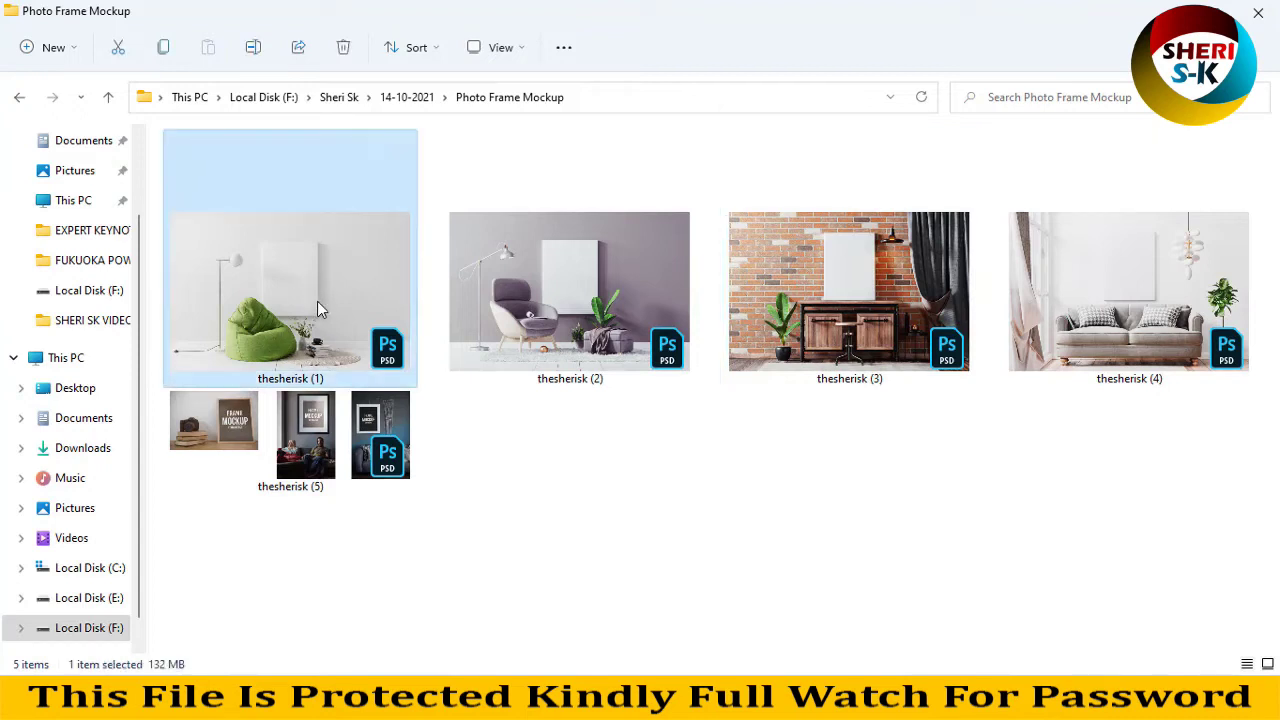
double_click(318, 300)
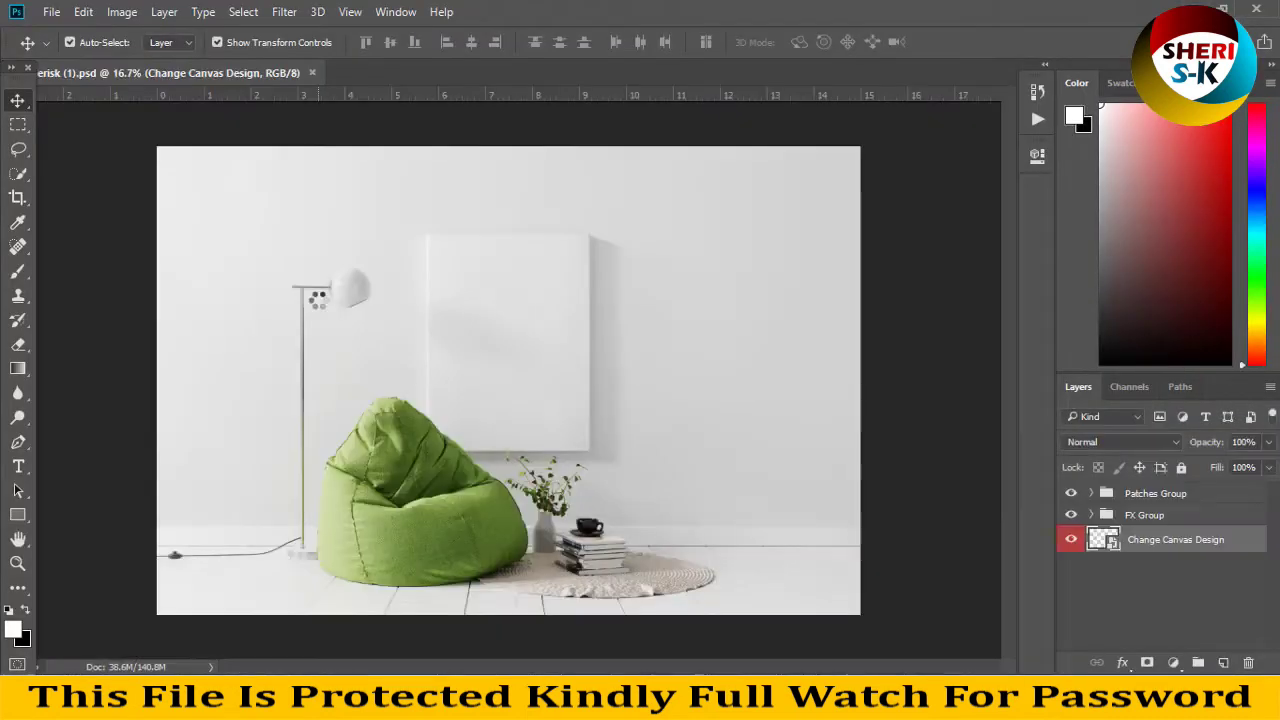
Step: Open the contents of the Change Canvas Design smart object for editing
left_click(1141, 500)
left_click(1138, 515)
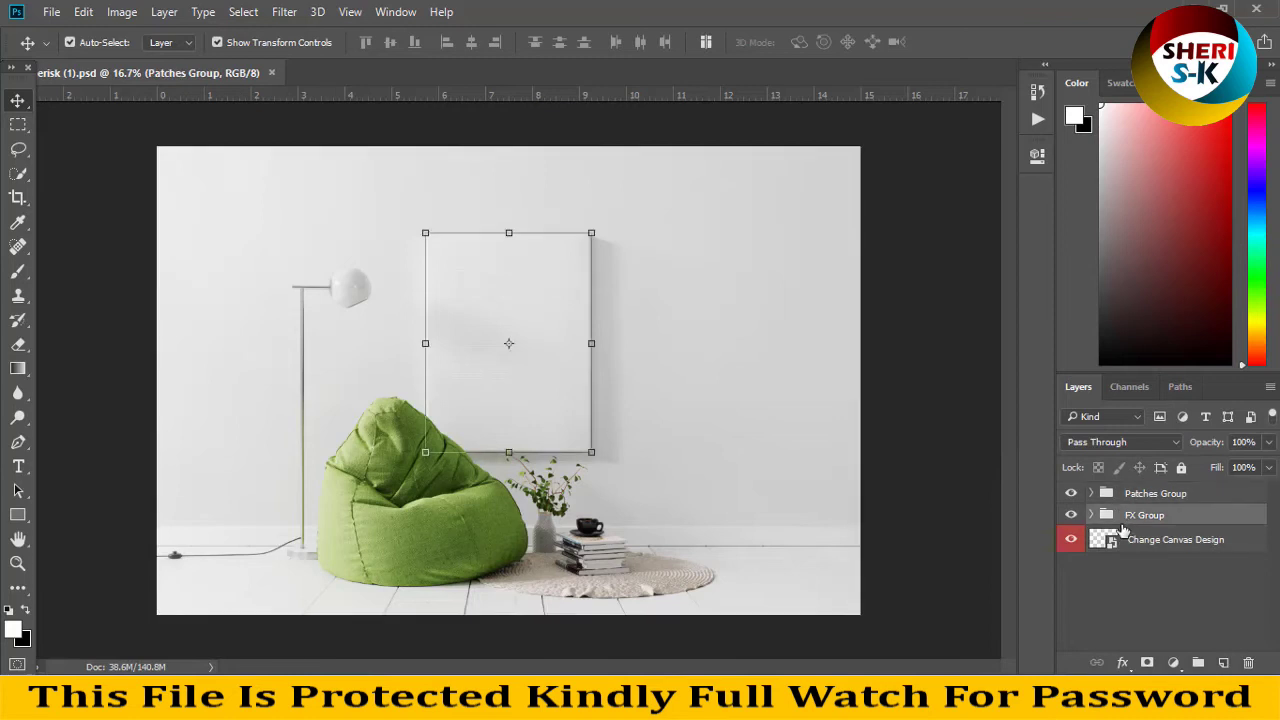
left_click(1108, 553)
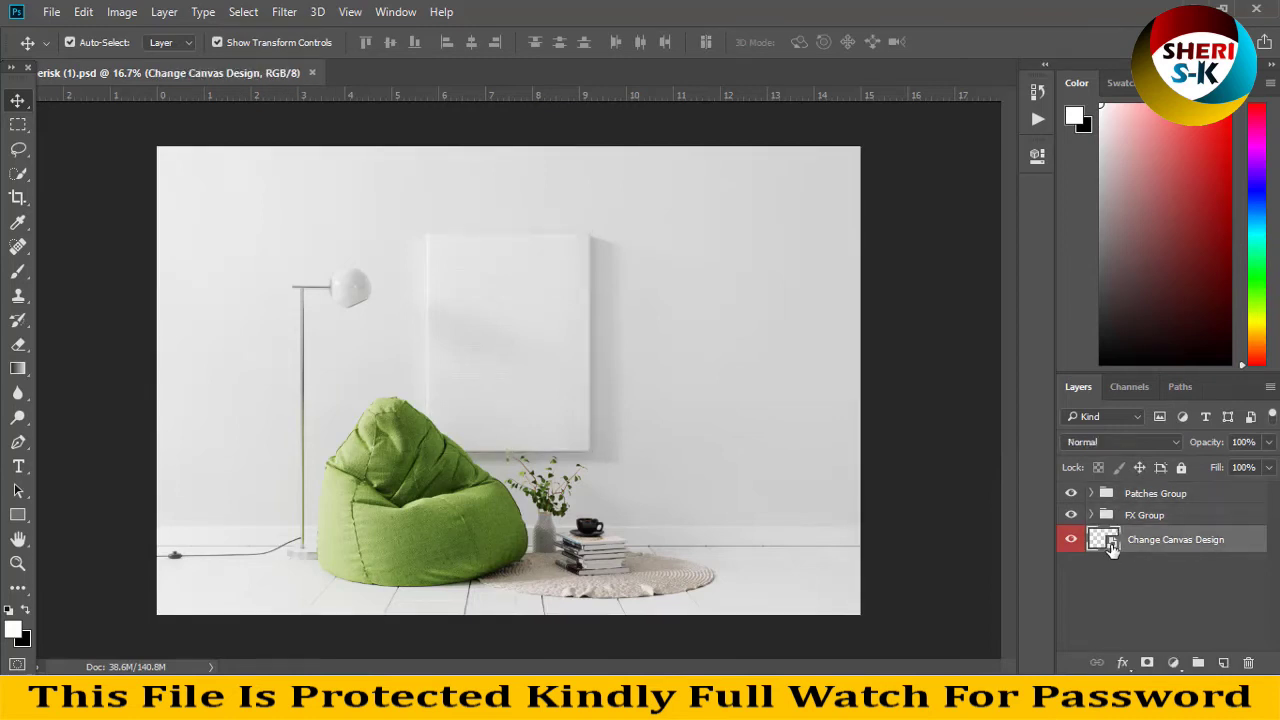
double_click(1112, 547)
Step: Open the photo AdobeStock_296792913 from the "hairstyle and cup in hand" folder
left_click(52, 13)
left_click(66, 50)
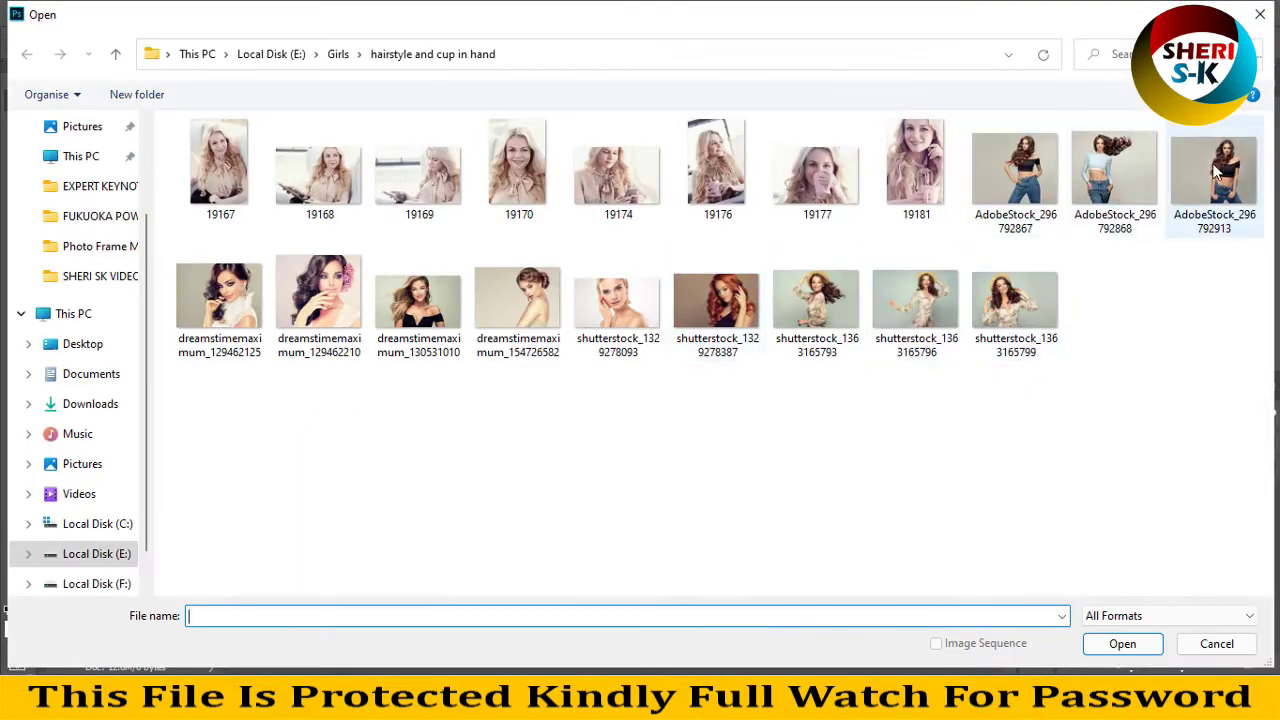
left_click(1215, 172)
left_click(1122, 643)
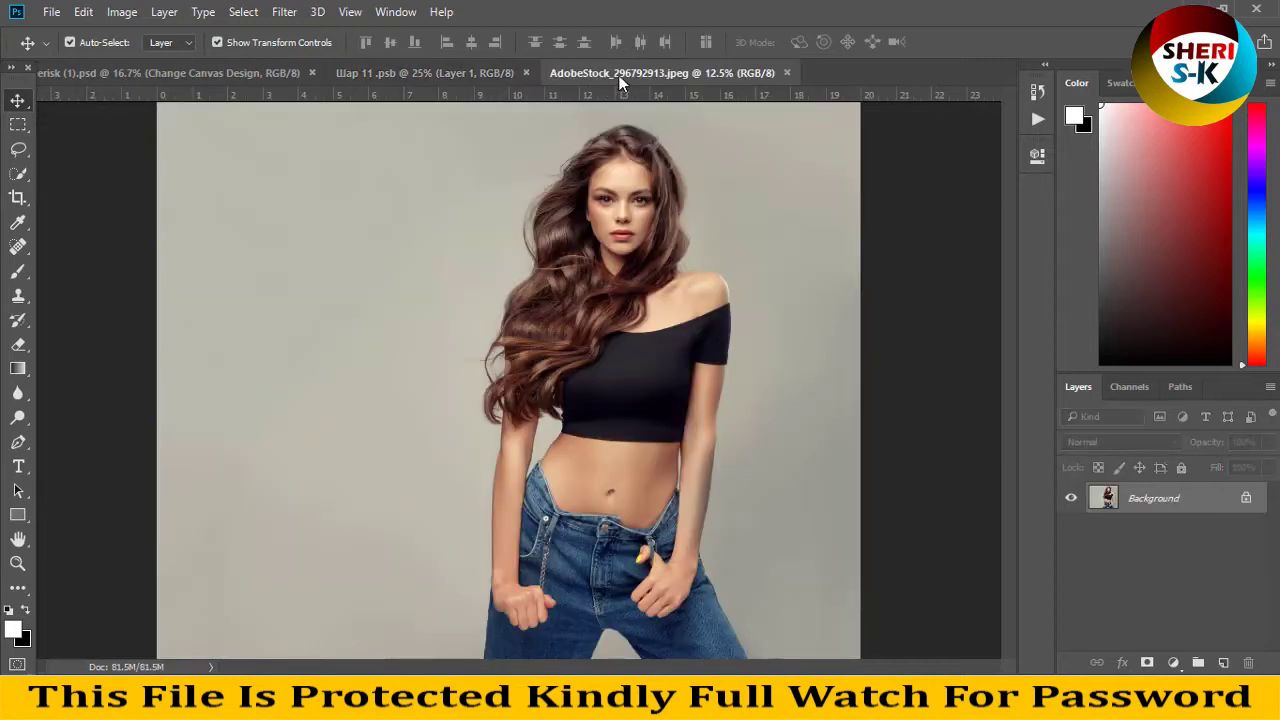
Step: Float the photo's window, copy the photo onto the smart object's blank canvas so the face fills it, and save the smart object
left_click_drag(620, 73, 757, 223)
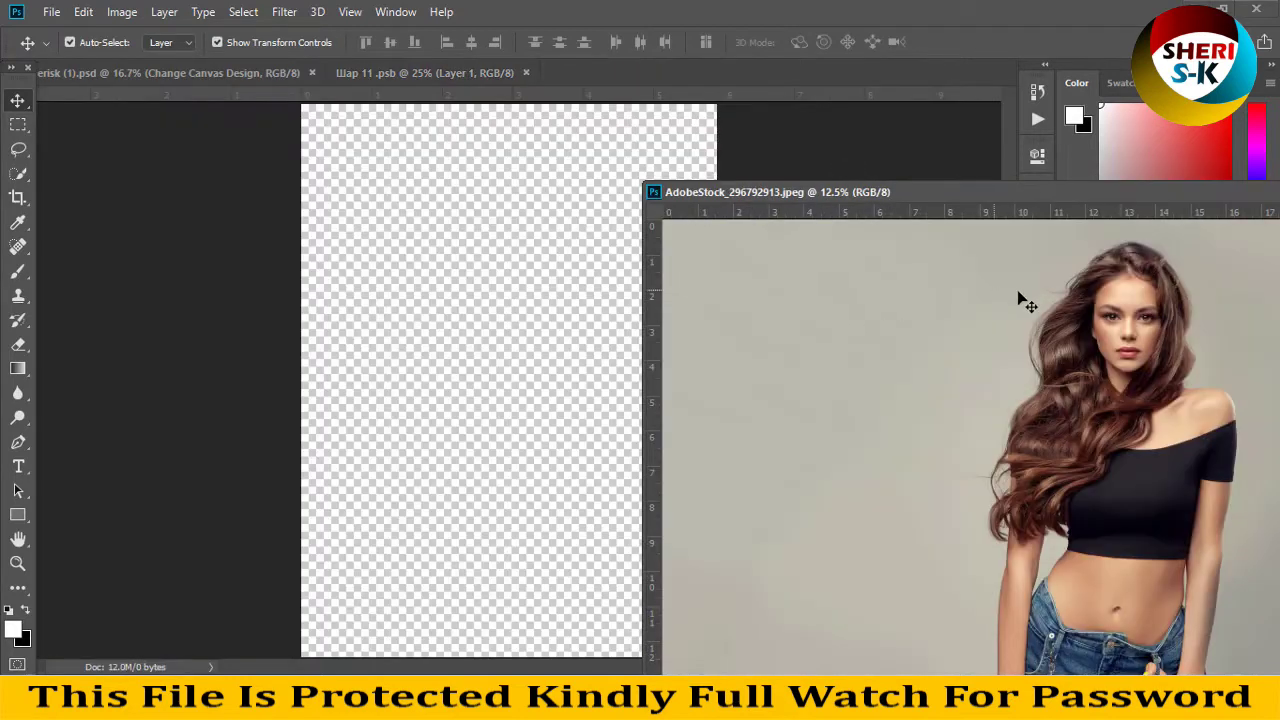
left_click_drag(515, 315, 516, 265)
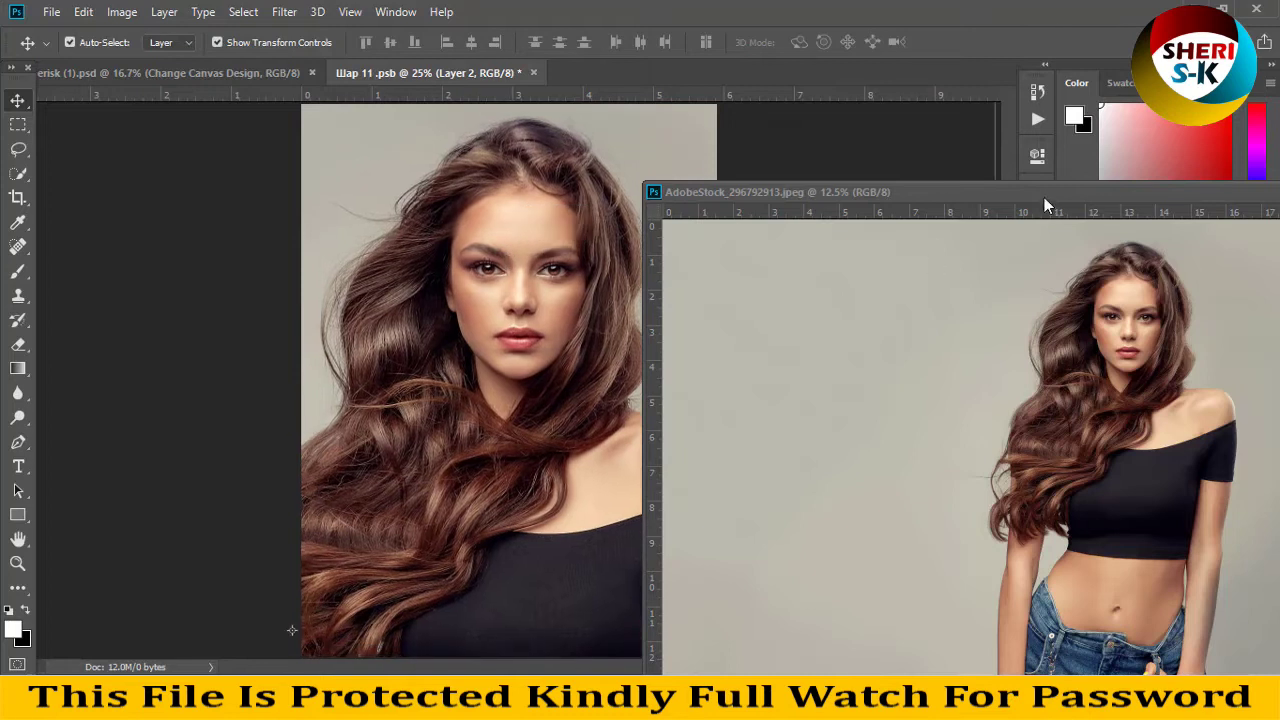
key("ctrl+s")
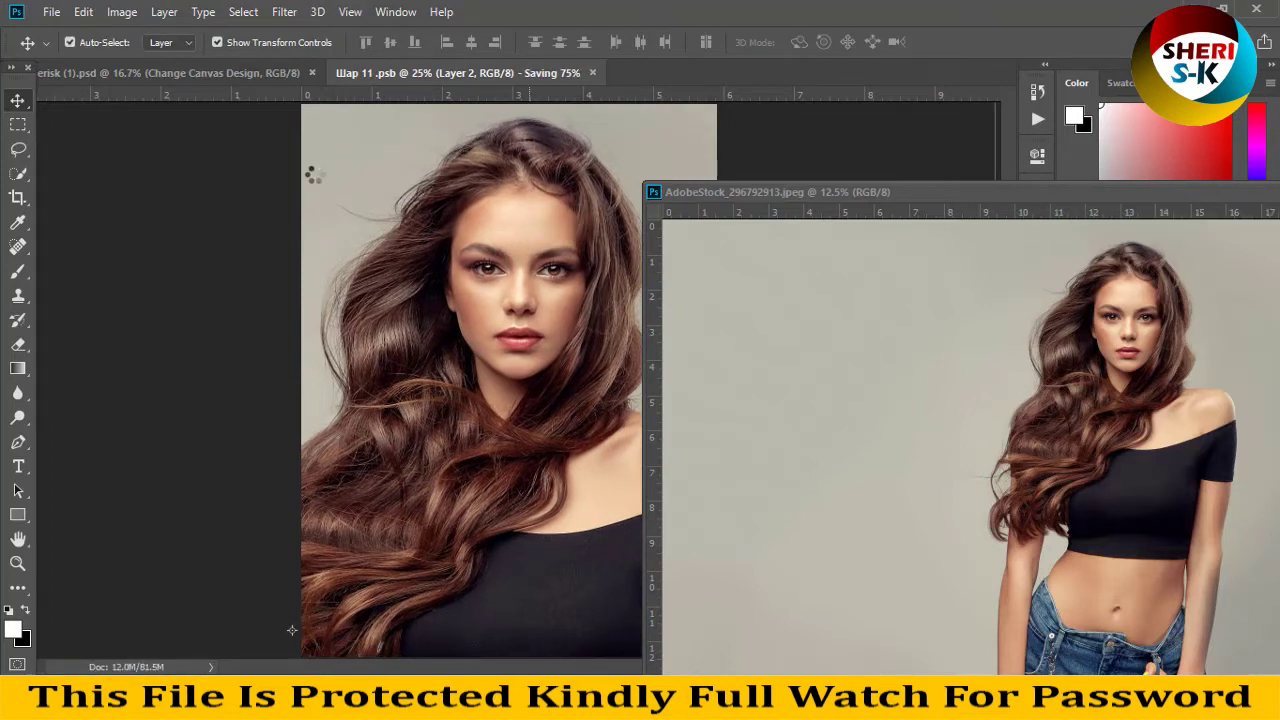
Step: Return to the thesherisk (1) mockup and close the AdobeStock_296792913 photo
left_click(200, 78)
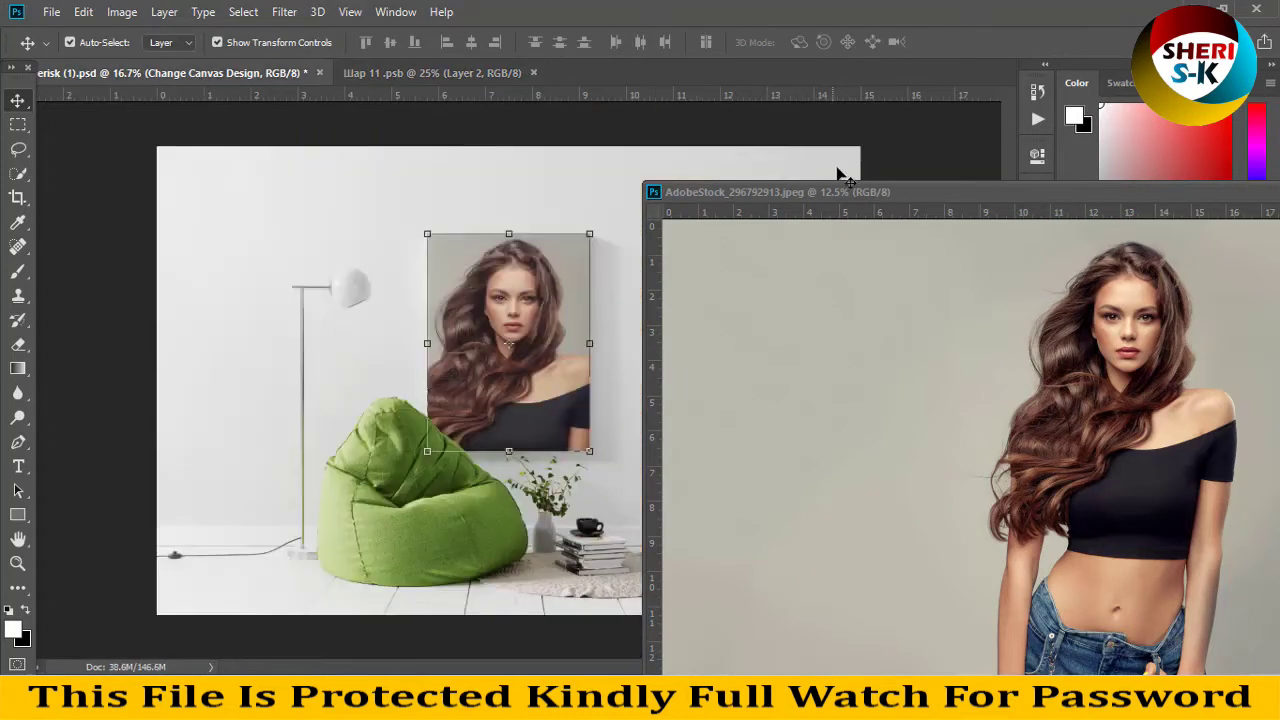
left_click_drag(874, 205, 200, 260)
left_click(648, 254)
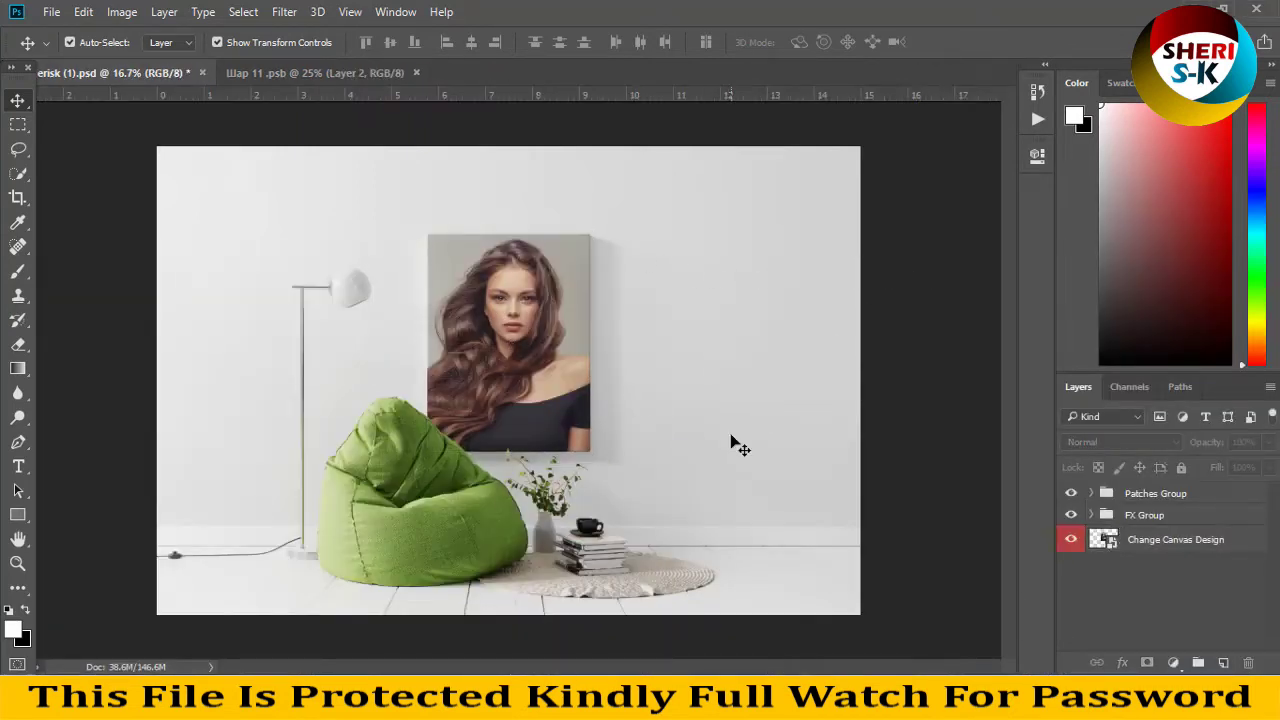
Step: Expand the Patches Group, FX Group and FX Canvas layer groups, toggling the Patch layer's visibility to check its effect
left_click(1100, 497)
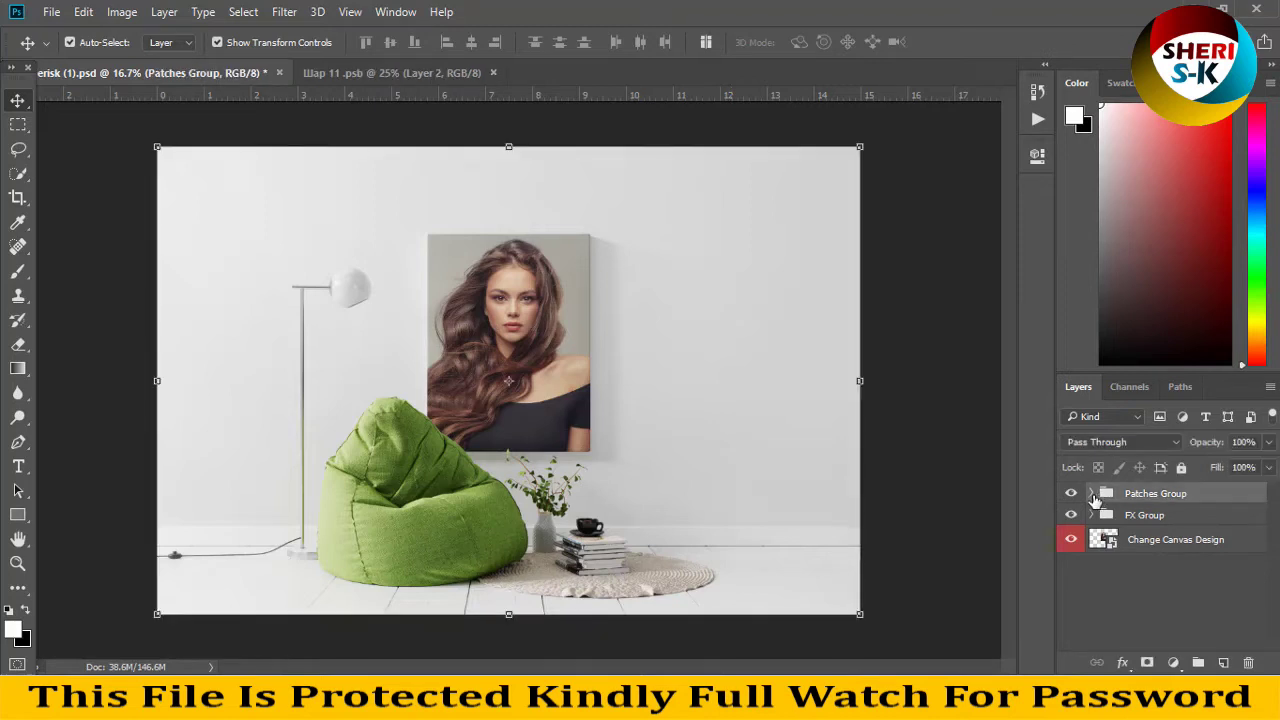
left_click(1090, 494)
left_click(1074, 540, "alt")
left_click(1074, 540, "alt")
left_click(1094, 565)
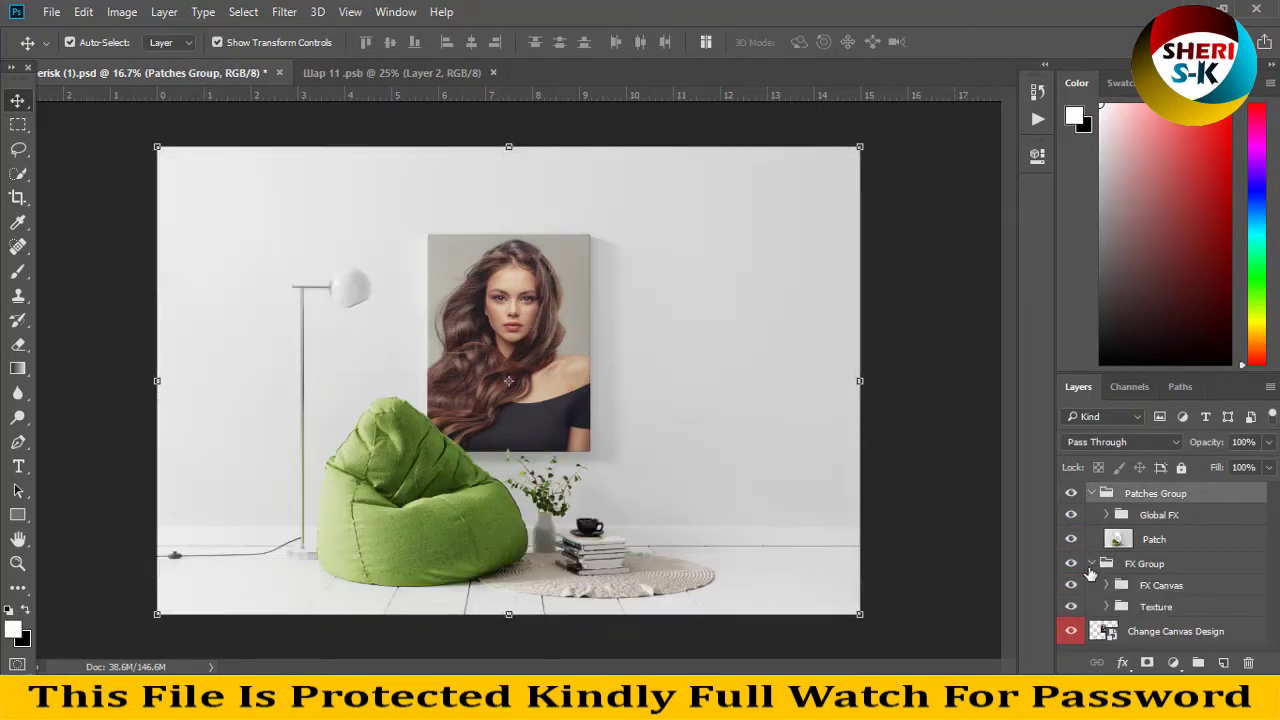
left_click(1097, 587)
left_click(1104, 586)
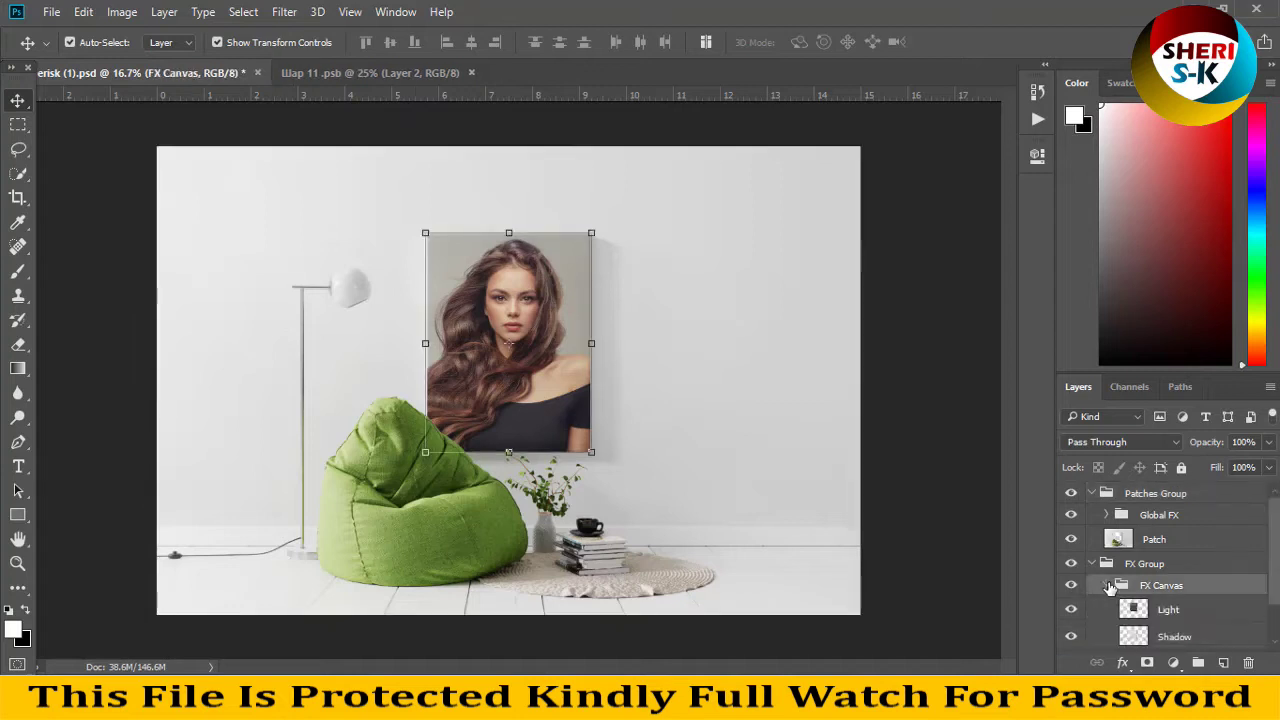
Step: Toggle the visibility of the Light and Shadow layers in FX Canvas to examine their effect on the canvas
scroll(1100, 585, "down", 1)
left_click(1071, 567)
left_click(1071, 567)
left_click(1071, 567)
left_click(1071, 568)
left_click(1070, 594)
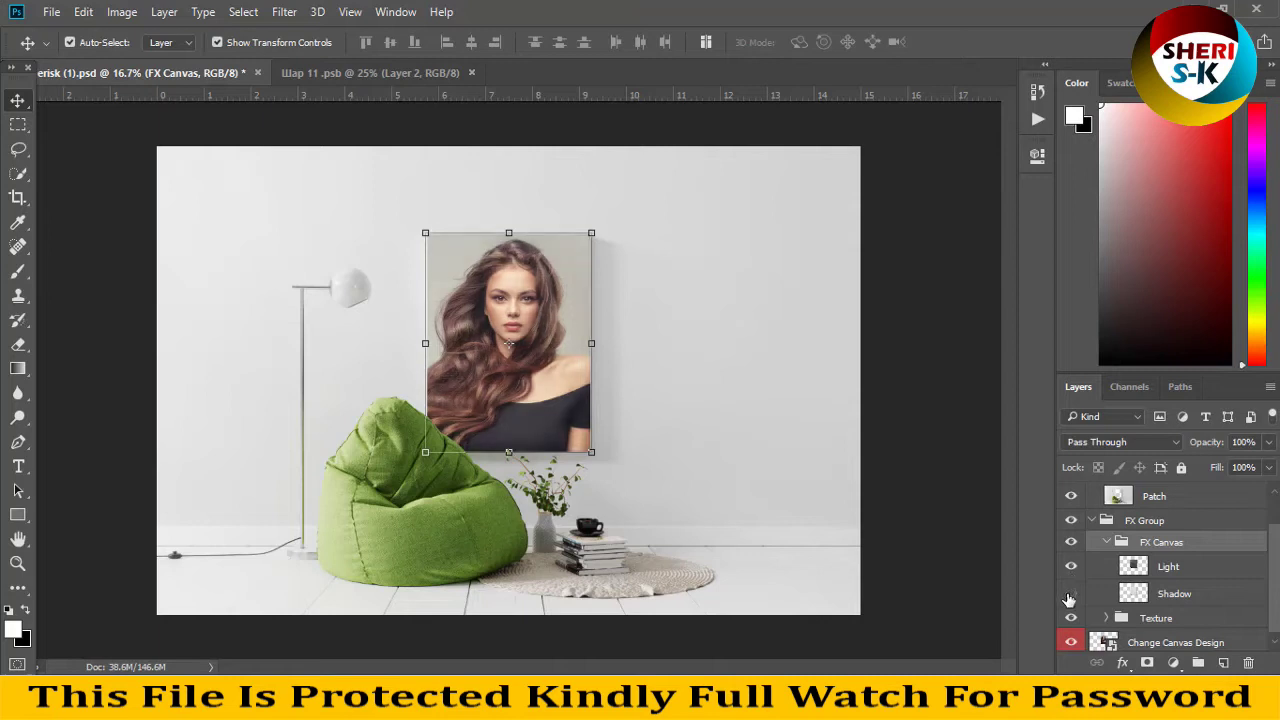
left_click(1070, 594)
left_click(1070, 594)
left_click(1070, 594)
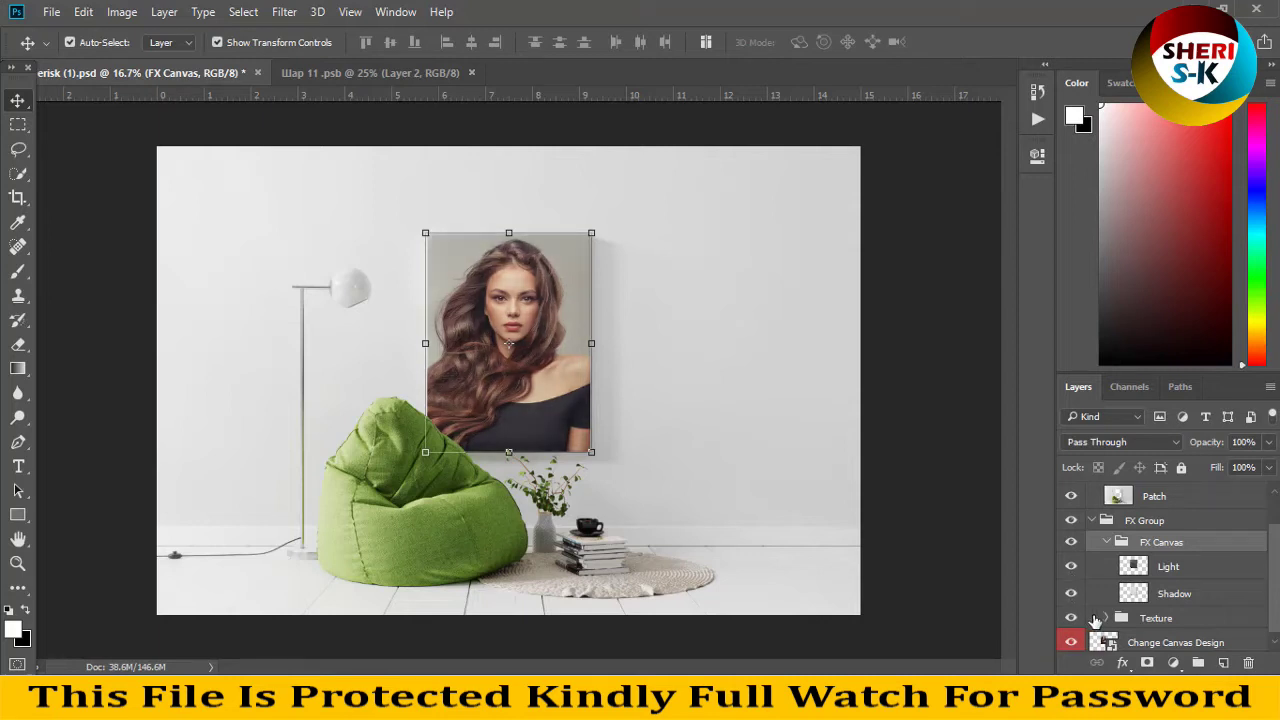
Step: Expand the Texture group and toggle its Light layer off and on to examine its effect
left_click(1107, 619)
scroll(1100, 620, "down", 3)
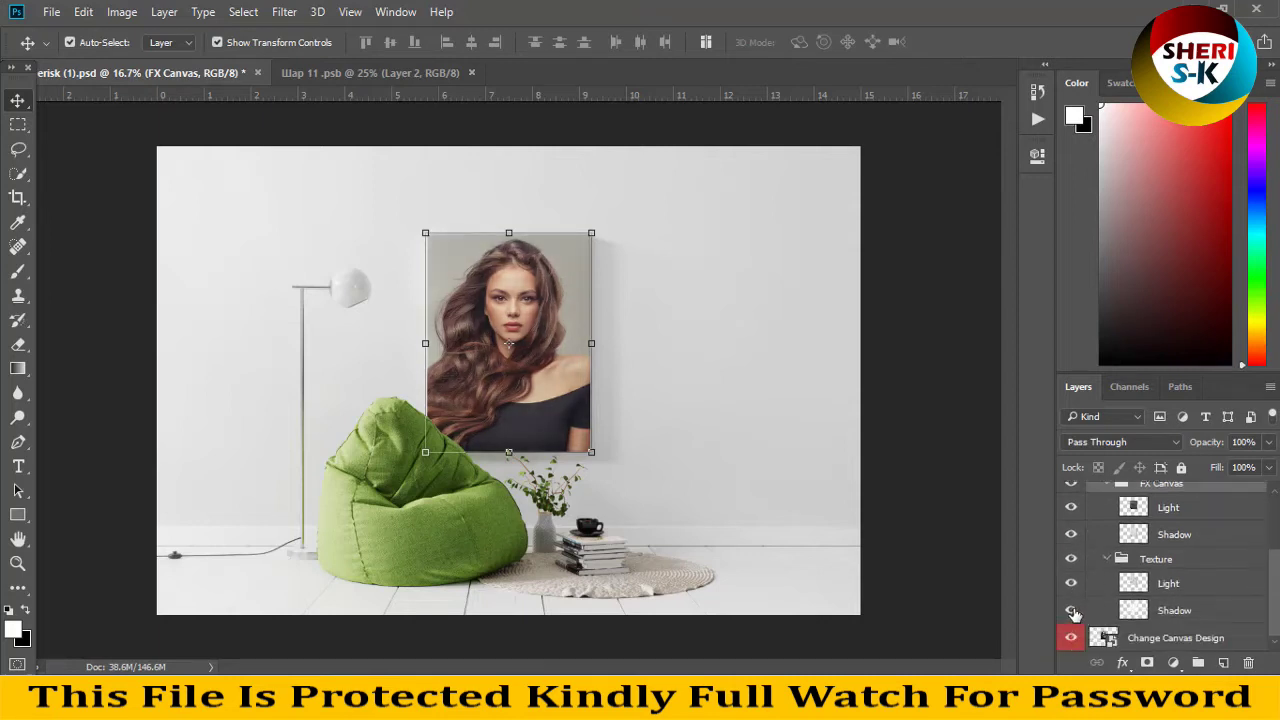
left_click(1072, 585)
left_click(1072, 585)
Step: Close the smart object document and the thesherisk (1) mockup, returning to the mockup folder
left_click(859, 331)
left_click(450, 73)
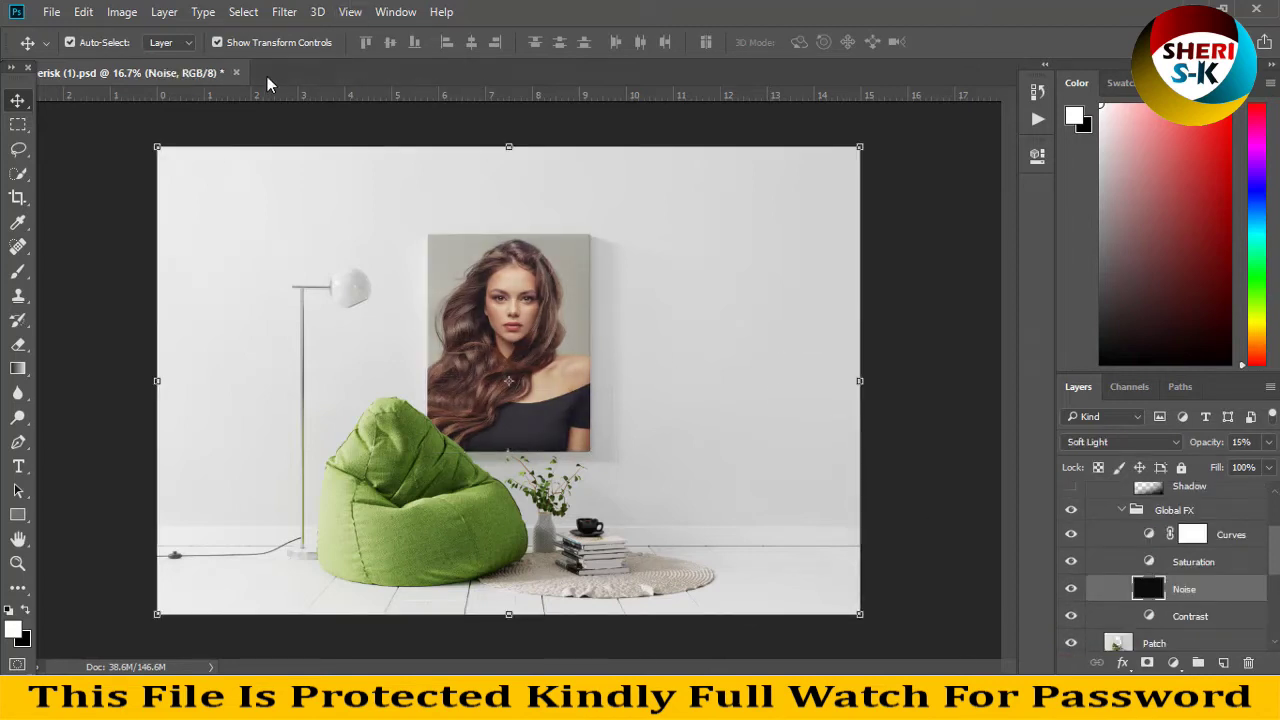
left_click(230, 72)
left_click(644, 276)
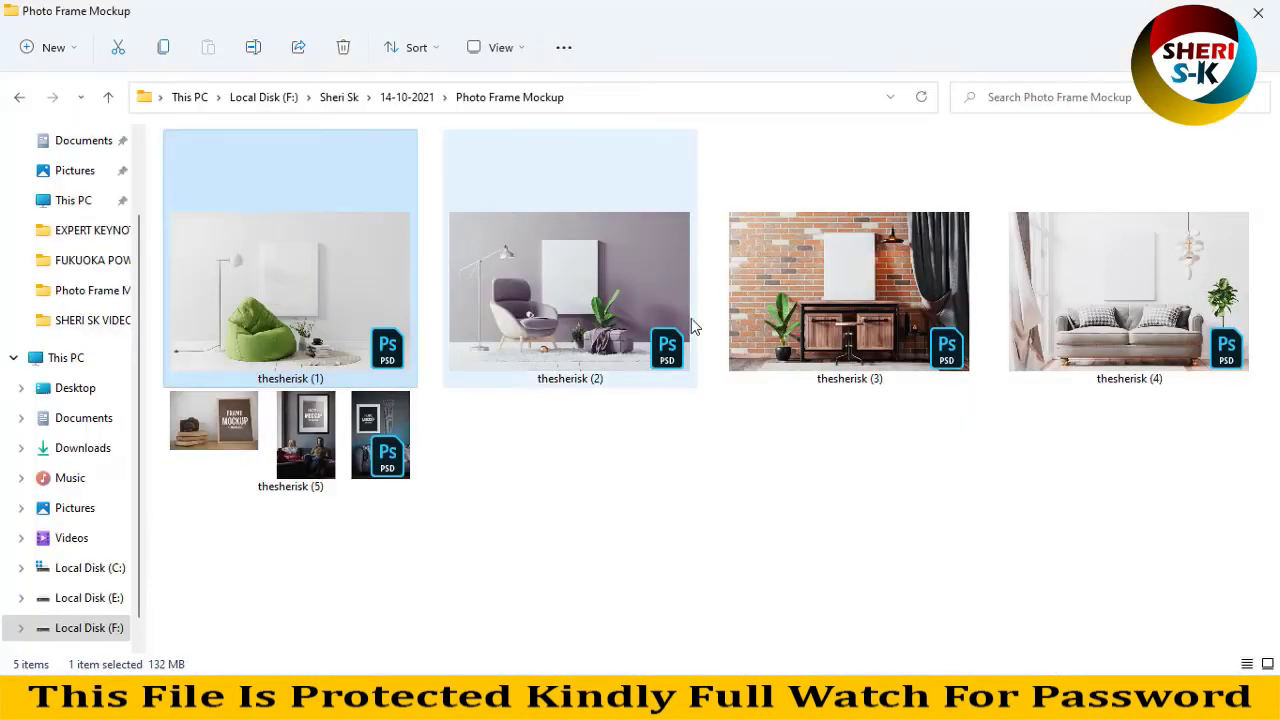
Step: Look over the other mockups in the folder and open thesherisk (4), the sofa scene, in Photoshop
left_click(514, 326)
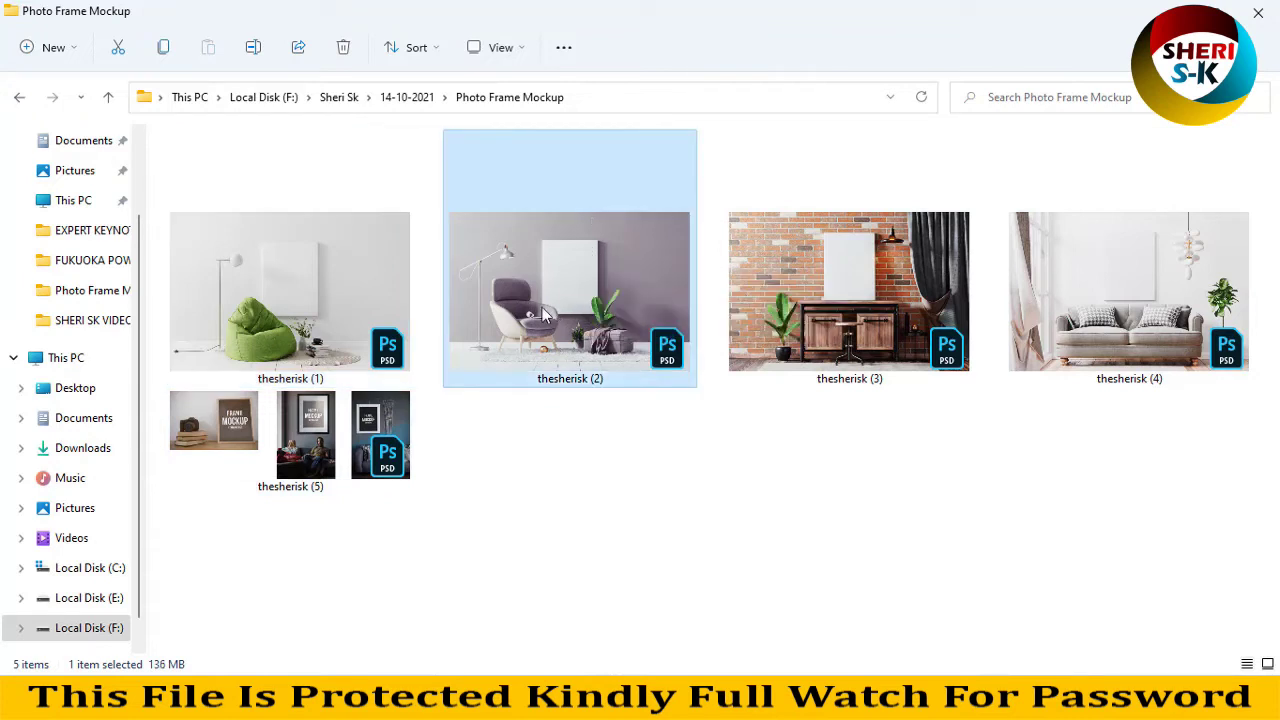
mouse_move(573, 289)
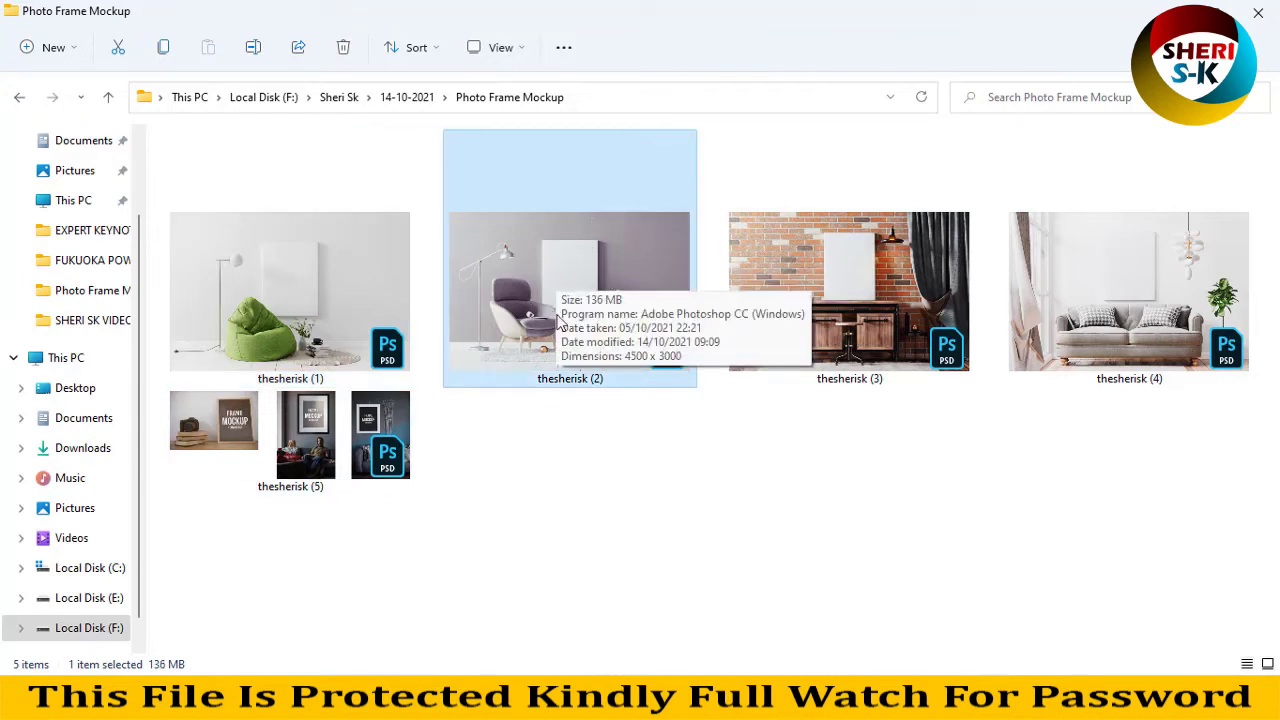
left_click(857, 284)
left_click(1176, 267)
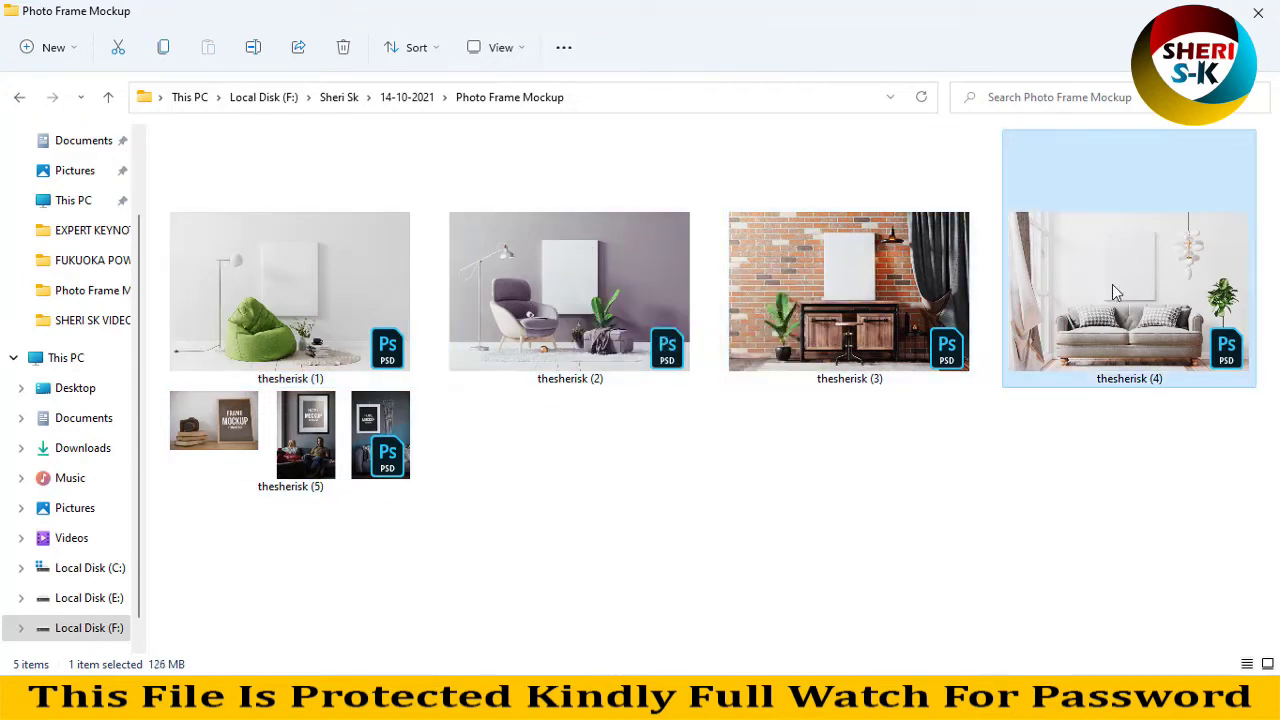
double_click(1050, 312)
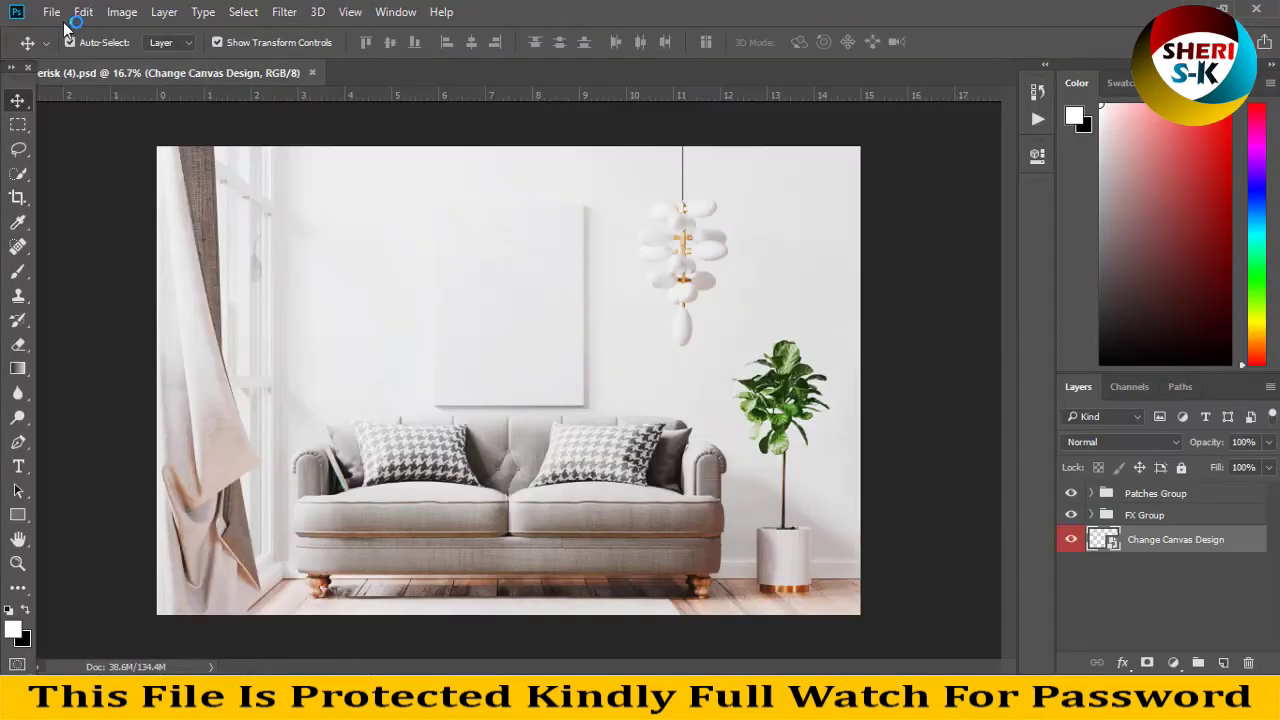
Step: Collapse the Global FX group and open the Change Canvas Design smart object of the sofa mockup
left_click(507, 312)
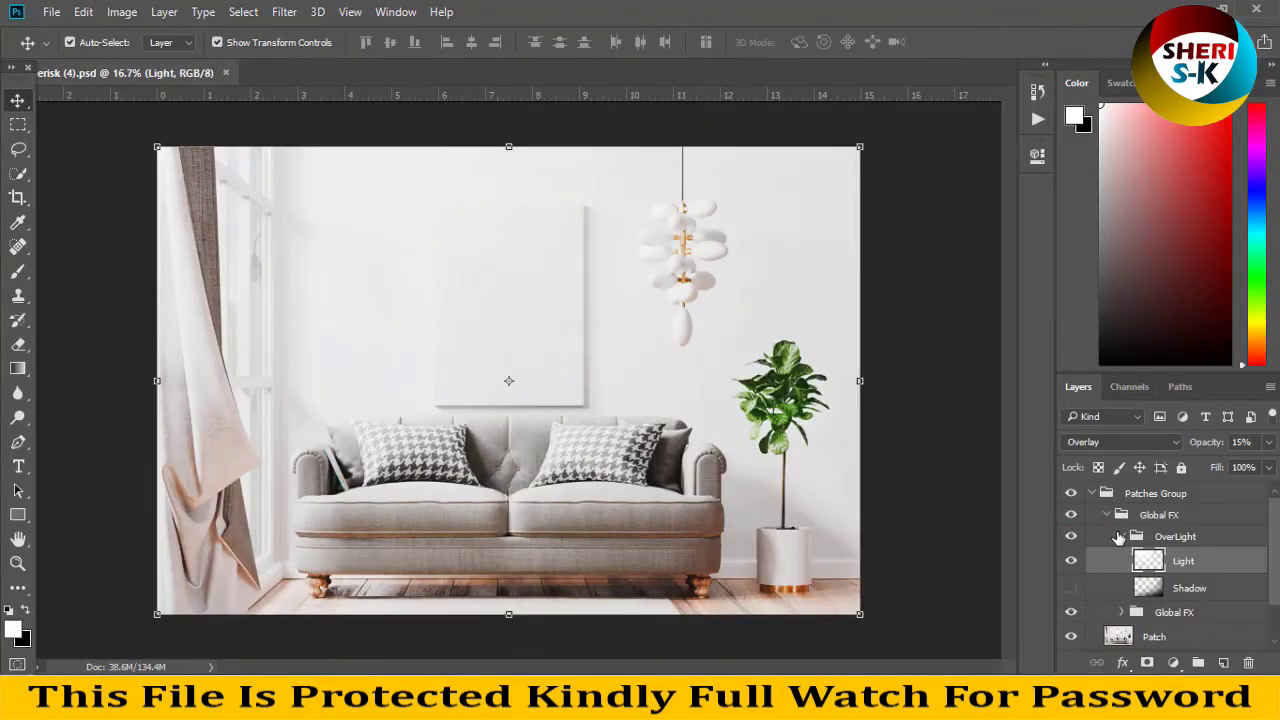
left_click(1107, 516)
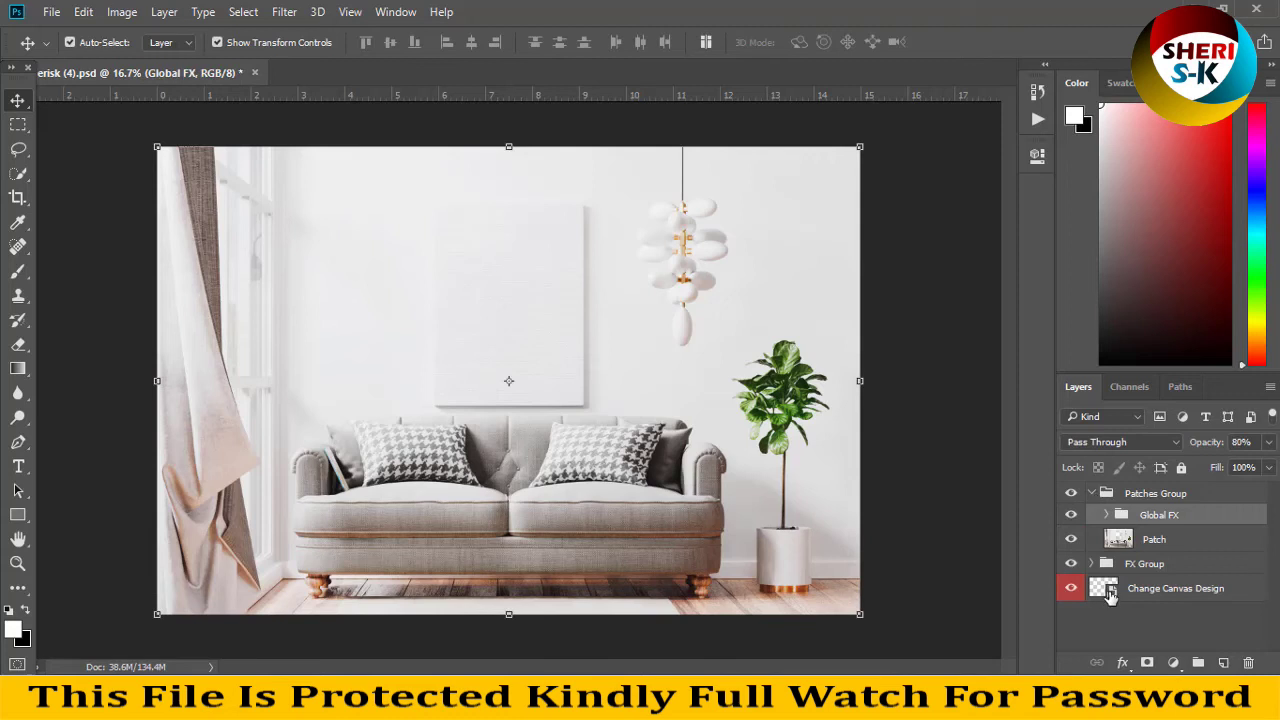
double_click(1110, 596)
Step: Open the photo 19176 from the "hairstyle and cup in hand" folder and float it in its own window
left_click(51, 12)
left_click(70, 50)
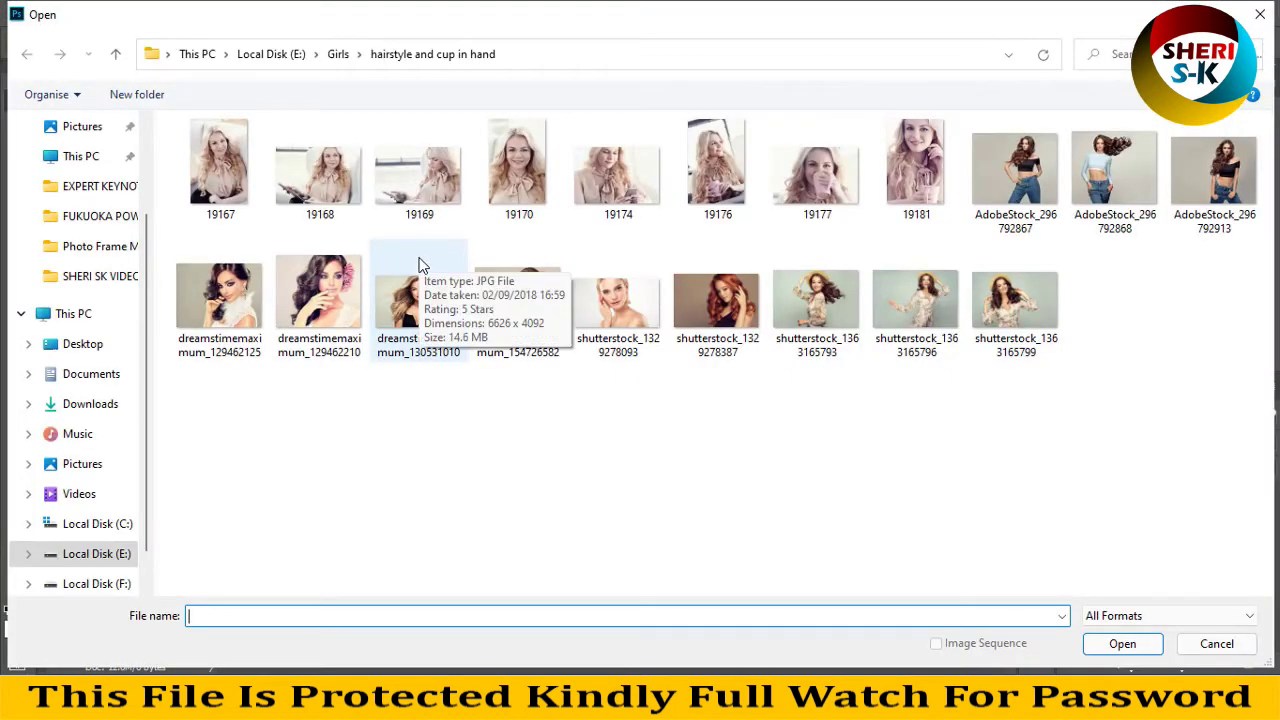
left_click(716, 165)
left_click(1120, 643)
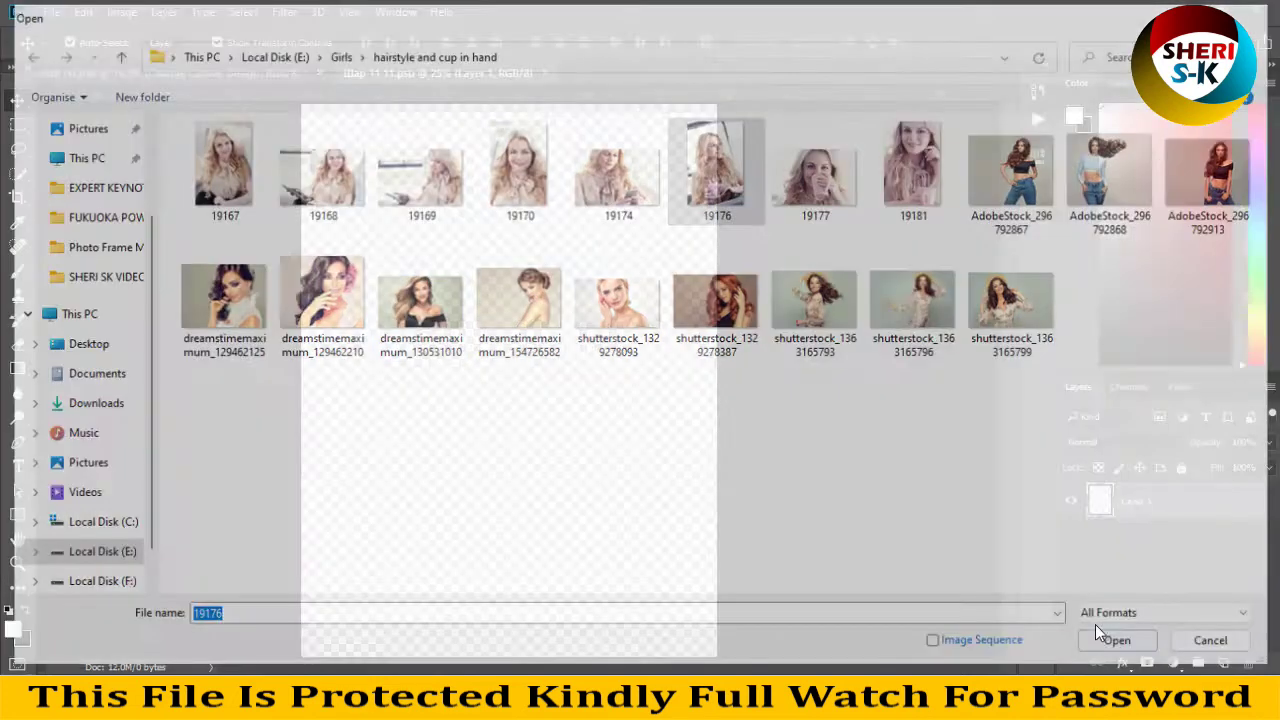
left_click_drag(630, 77, 707, 176)
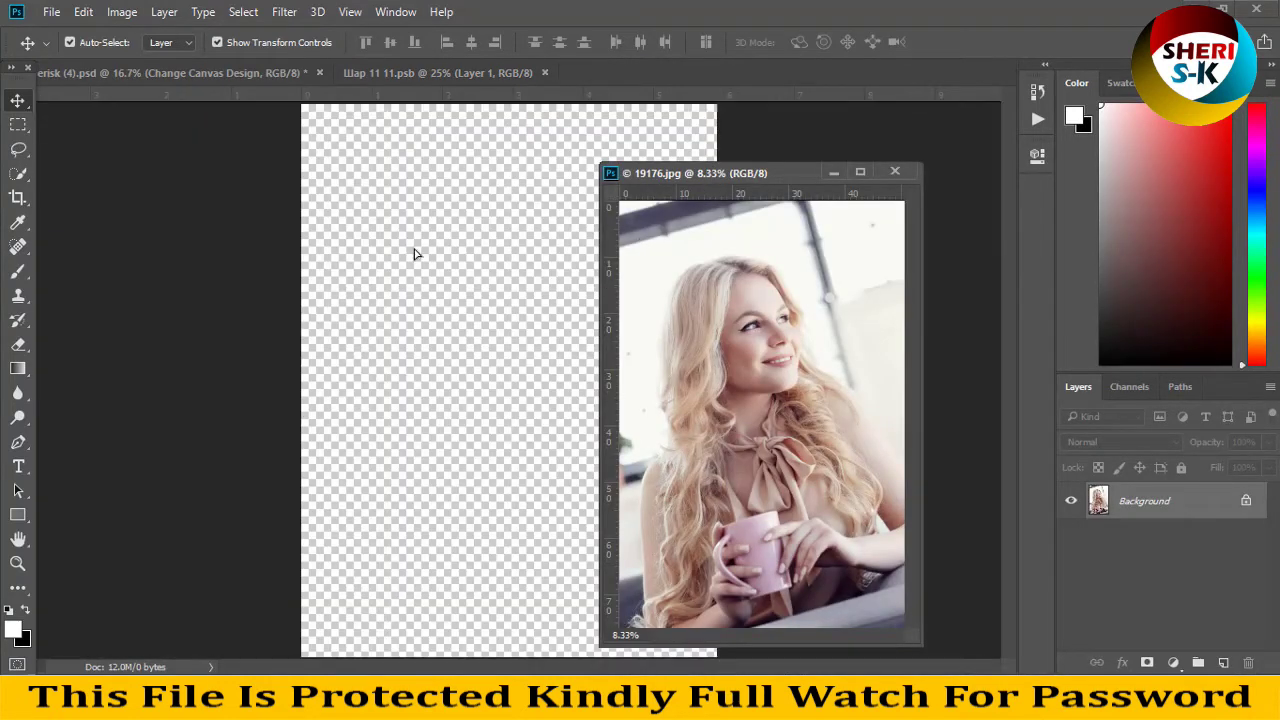
Step: Try to place photo 19176 on the smart object's canvas at its original size, and undo the placement
left_click_drag(415, 254, 460, 317)
key("ctrl+z")
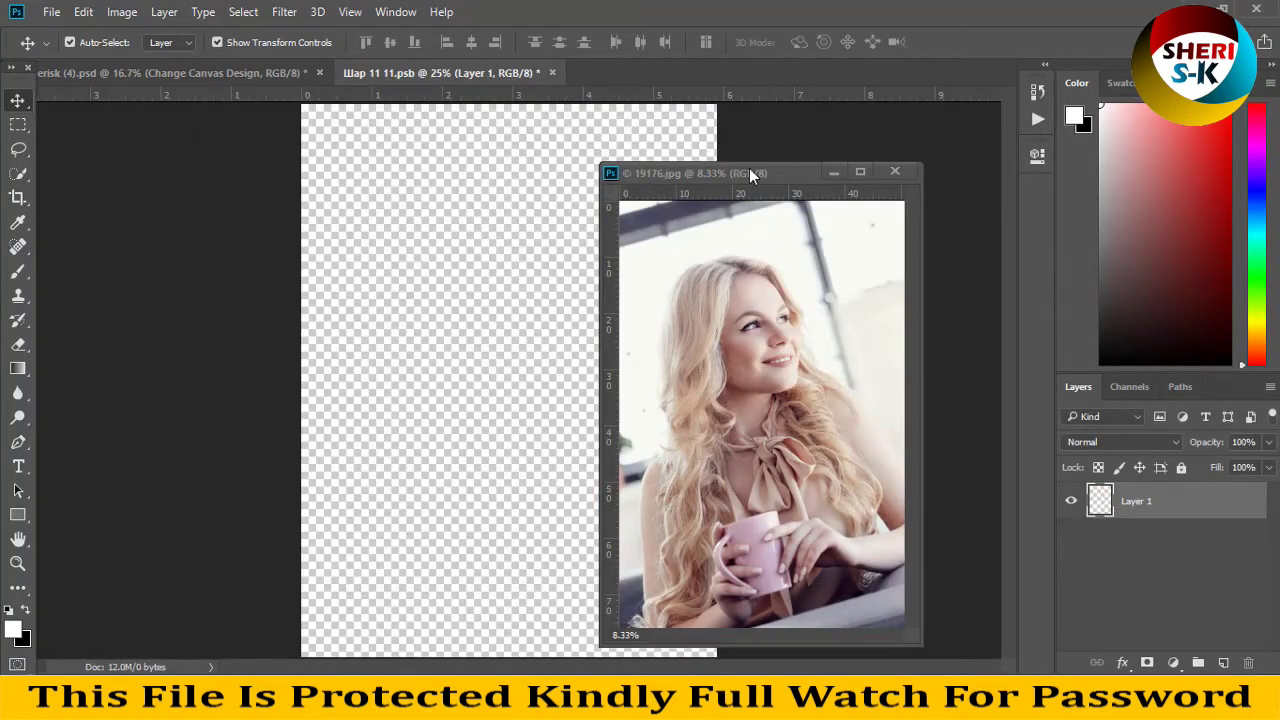
Step: Resize photo 19176 to a width of 2000 pixels, keeping its proportions
right_click(749, 170)
left_click(785, 242)
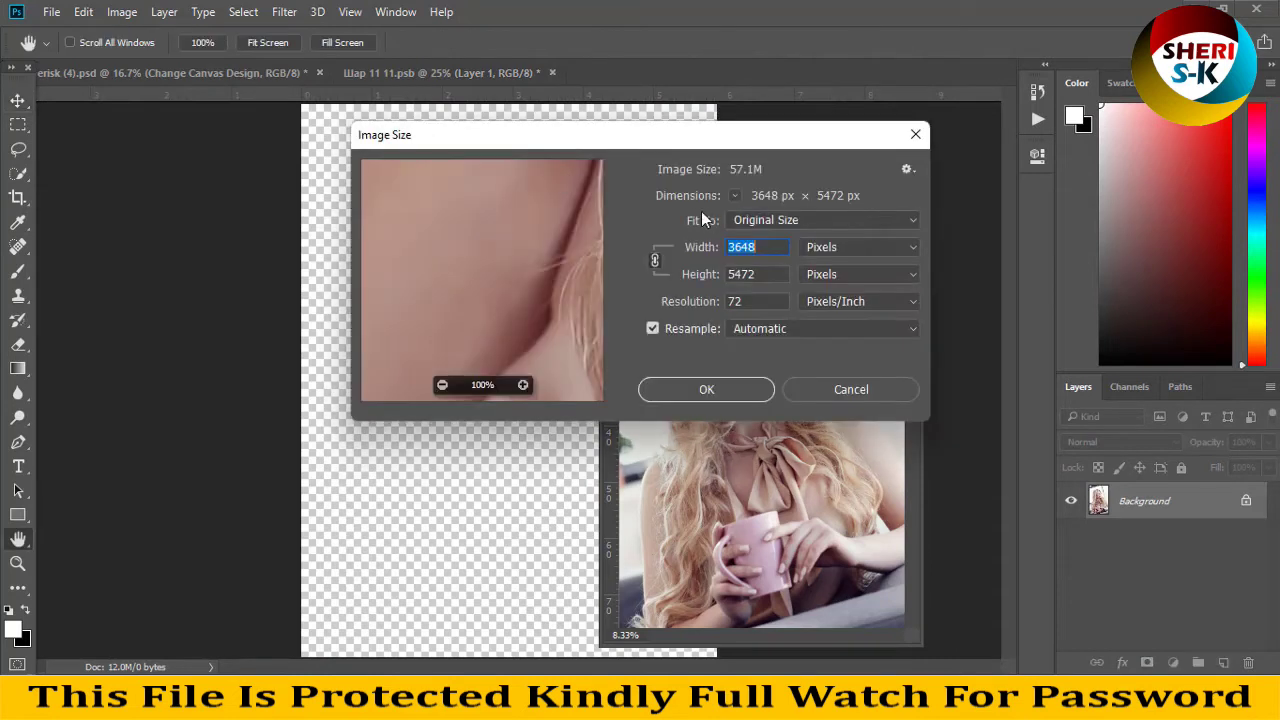
type("2000")
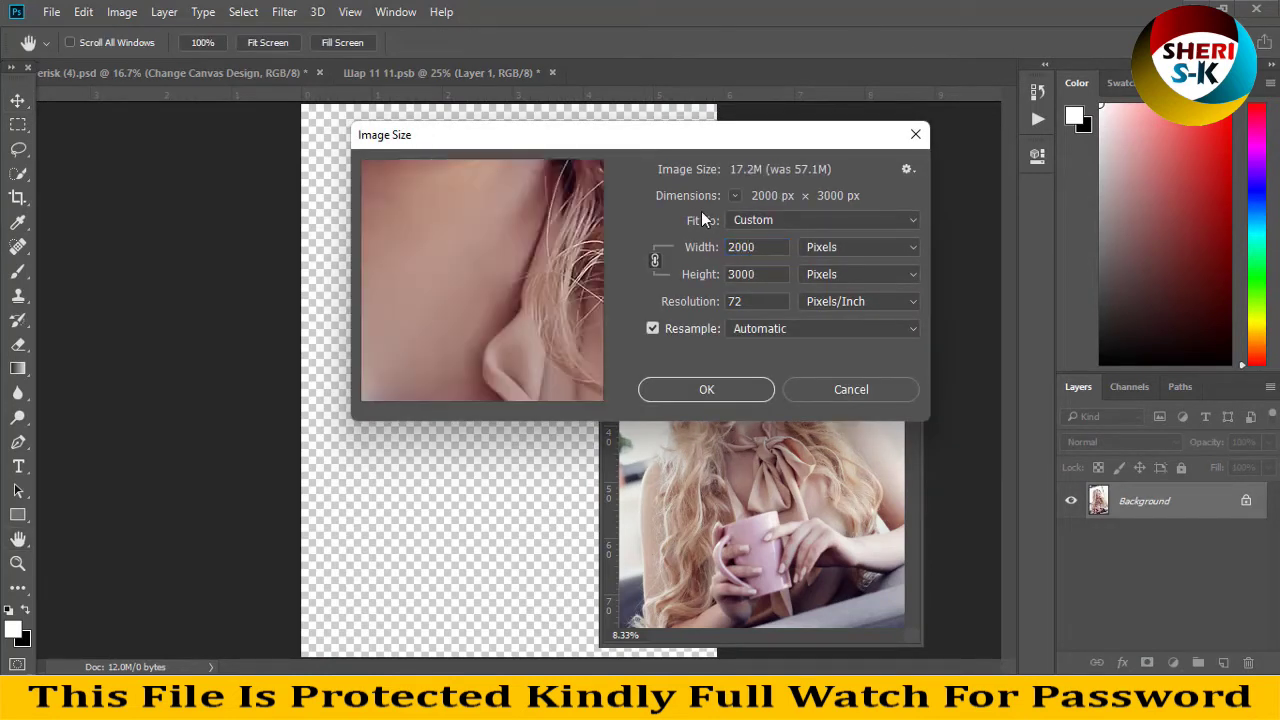
key("Return")
Step: Copy the resized photo onto the smart object's blank canvas and save the smart object
left_click_drag(701, 218, 500, 287)
key("ctrl+s")
Step: Return to the thesherisk (4) mockup and close the photo 19176
left_click(226, 72)
left_click(730, 173)
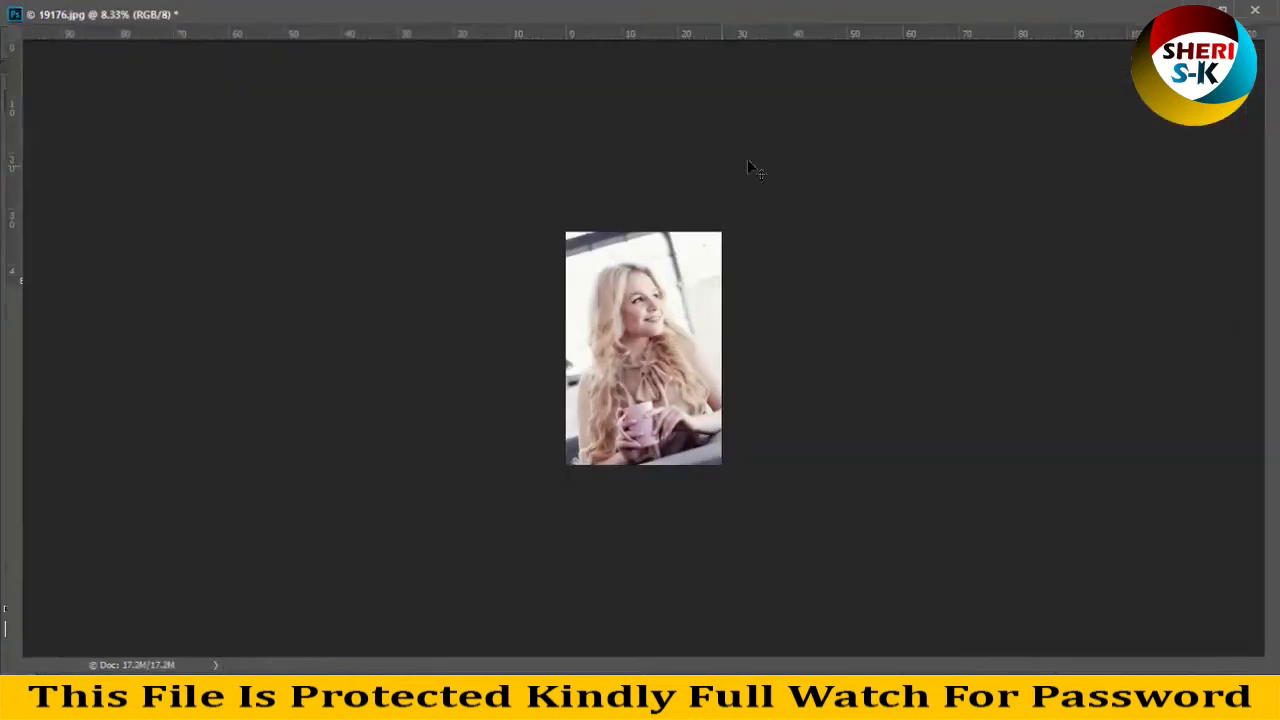
left_click(1222, 8)
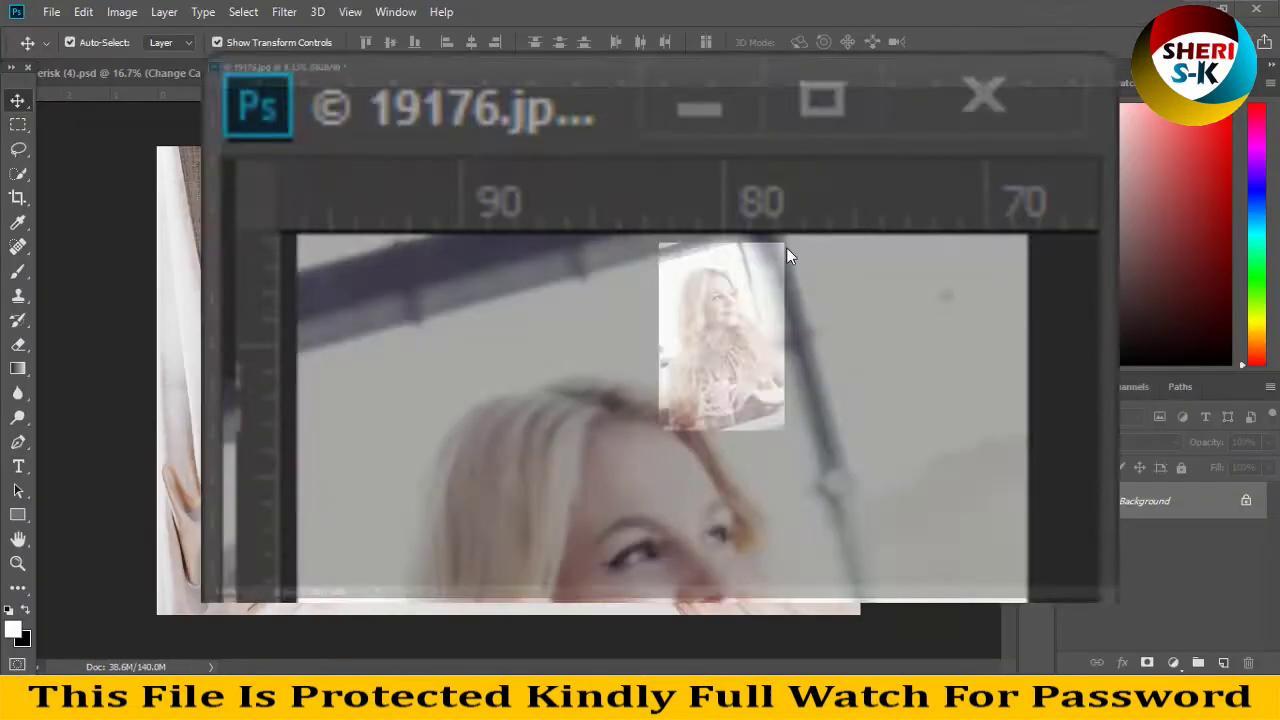
left_click(705, 173)
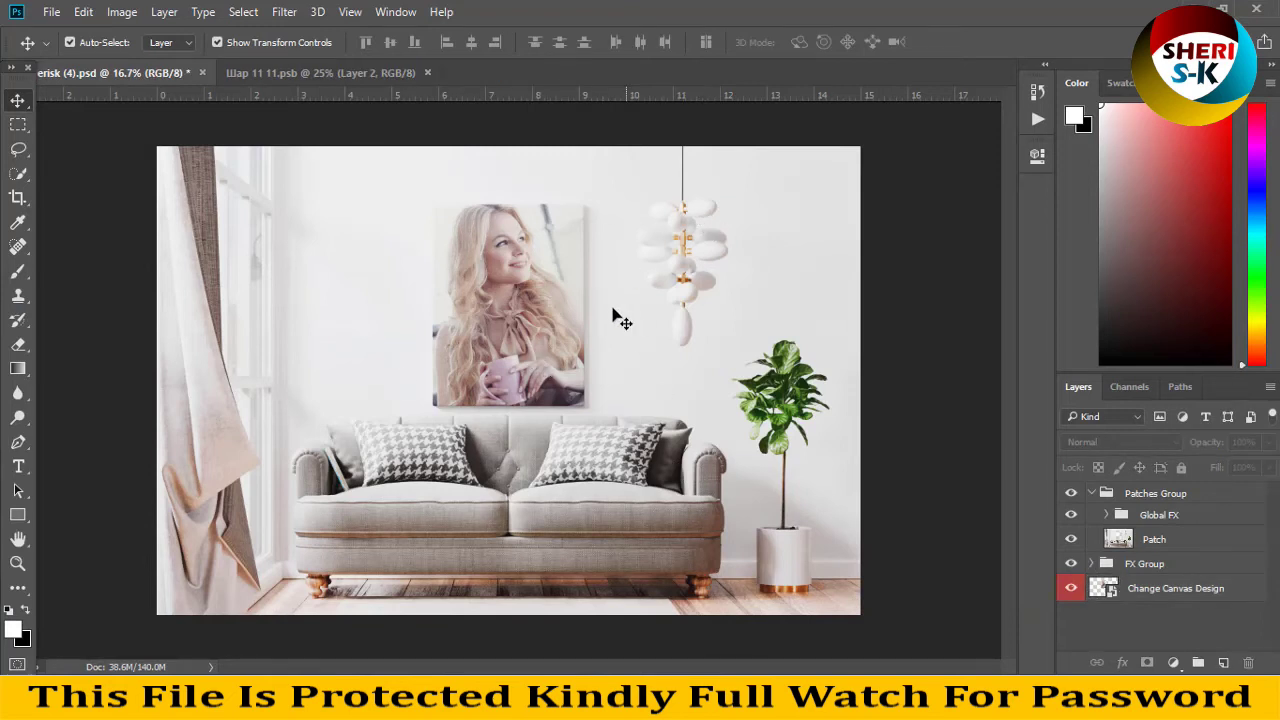
Step: Close the smart object document and the thesherisk (4) mockup, discarding the mockup's changes
left_click(428, 73)
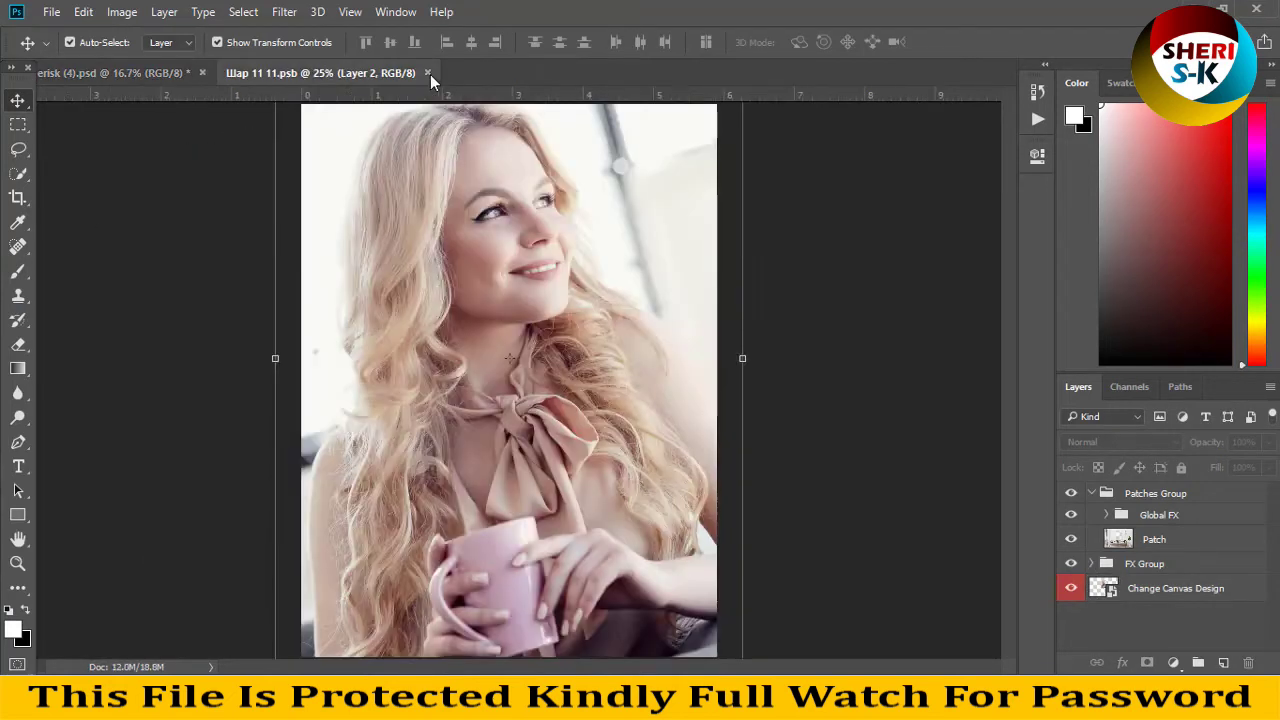
left_click(201, 73)
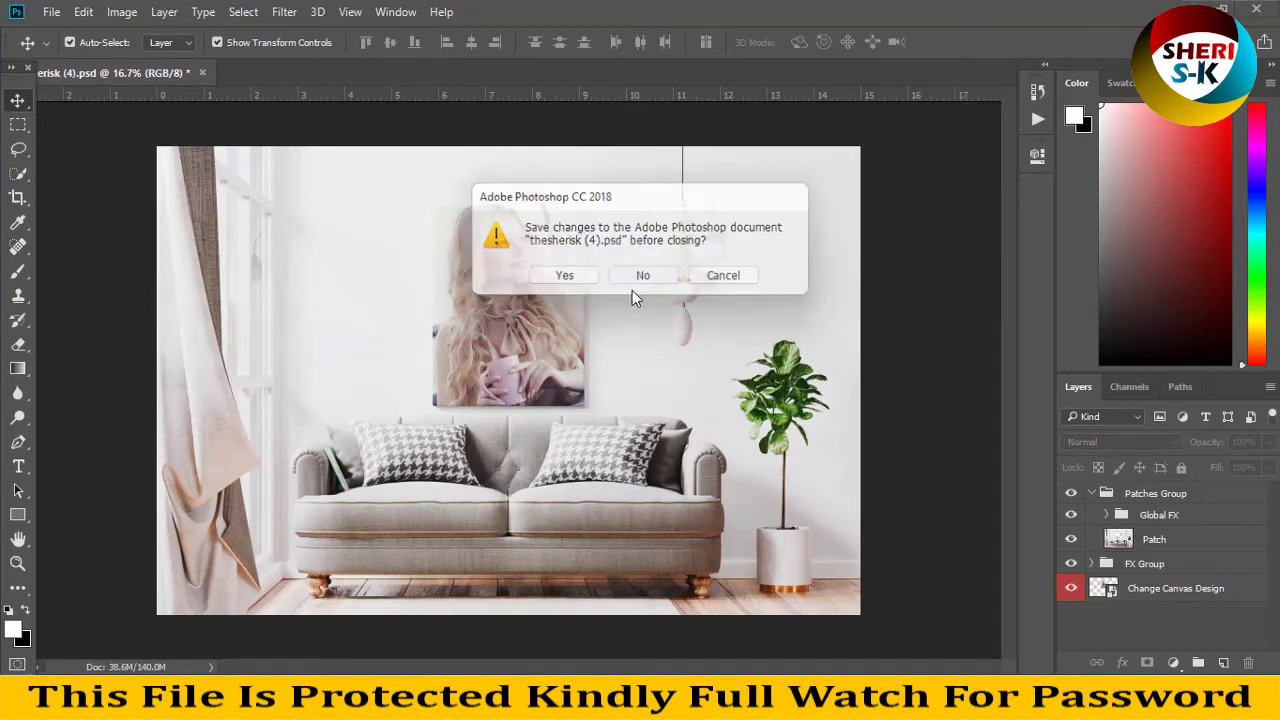
left_click(643, 276)
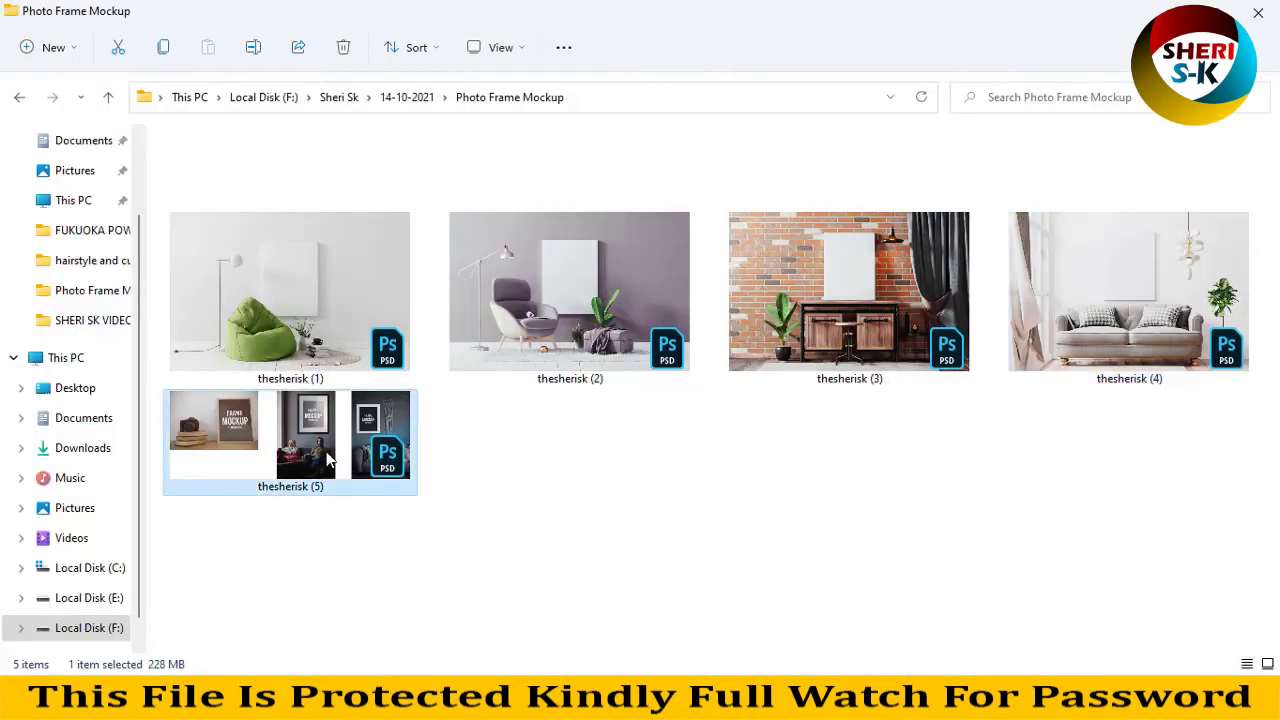
Step: Open the thesherisk (5) mockup and enlarge its floating window to show all three artboards
double_click(330, 458)
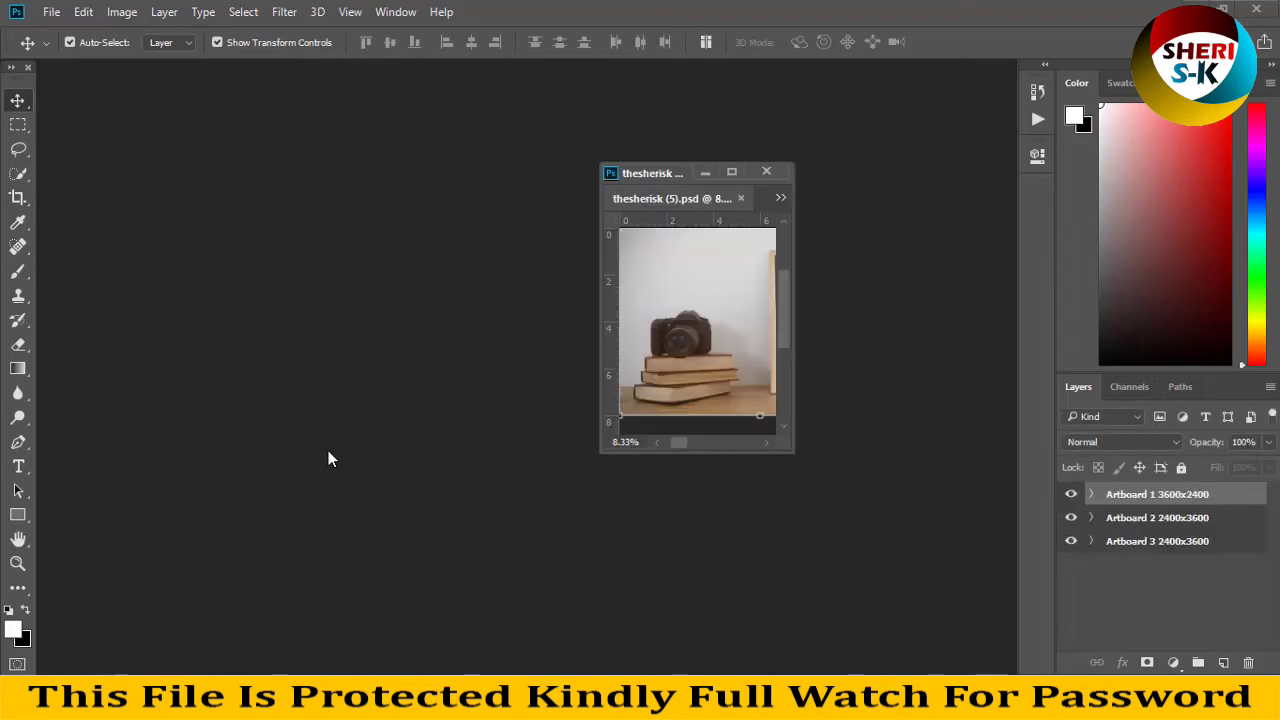
left_click_drag(647, 176, 331, 163)
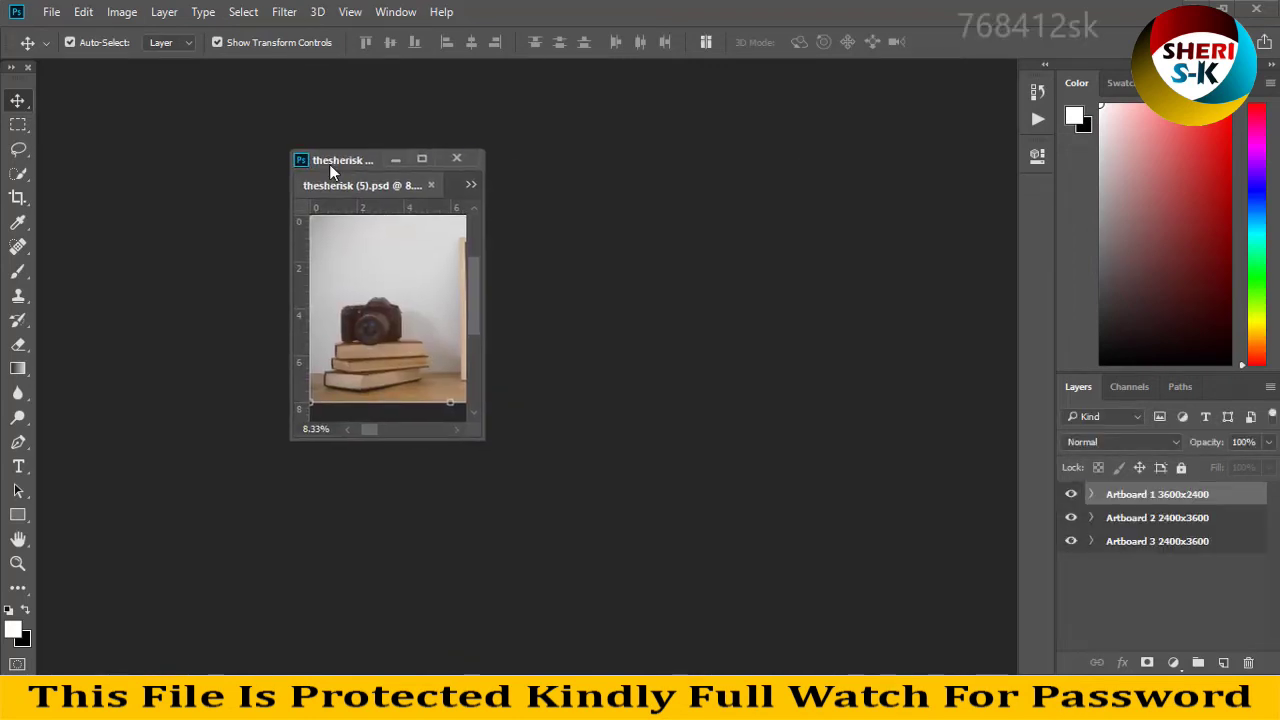
left_click_drag(470, 432, 1027, 569)
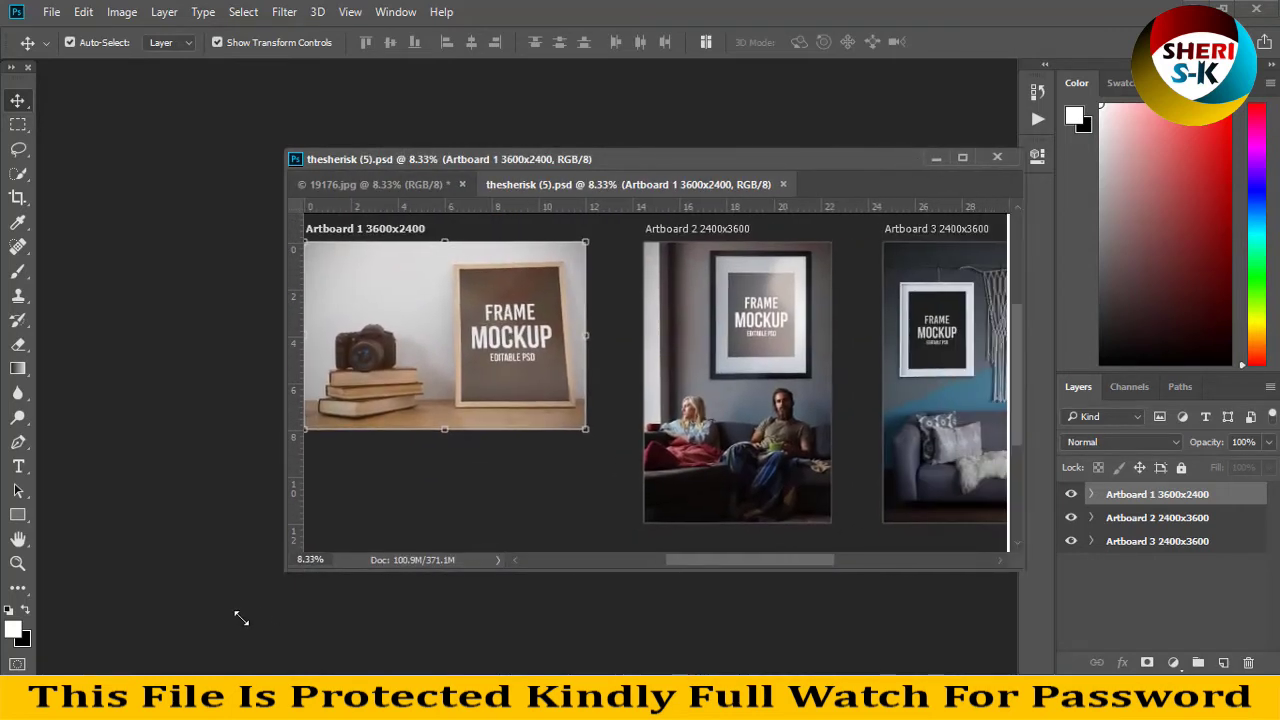
left_click_drag(250, 572, 84, 580)
Step: Close the photo 19176 without saving it, leaving thesherisk (5) open
left_click(199, 180)
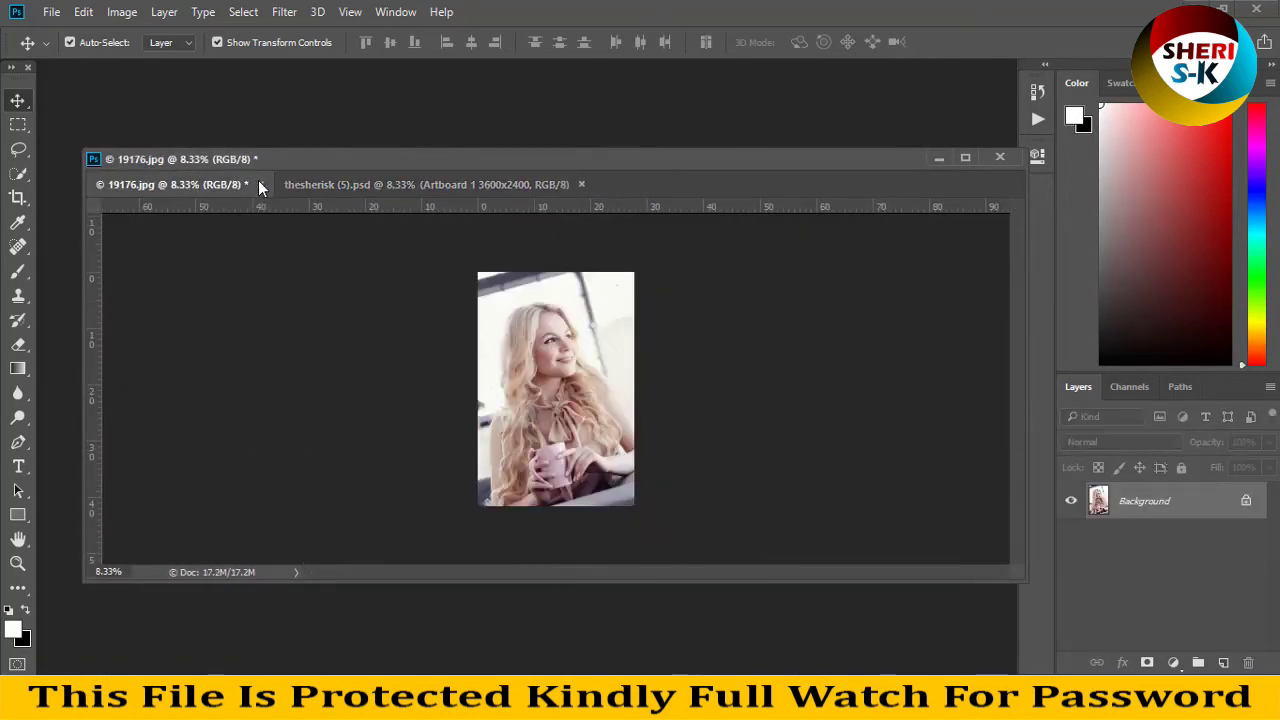
left_click(260, 184)
left_click(647, 276)
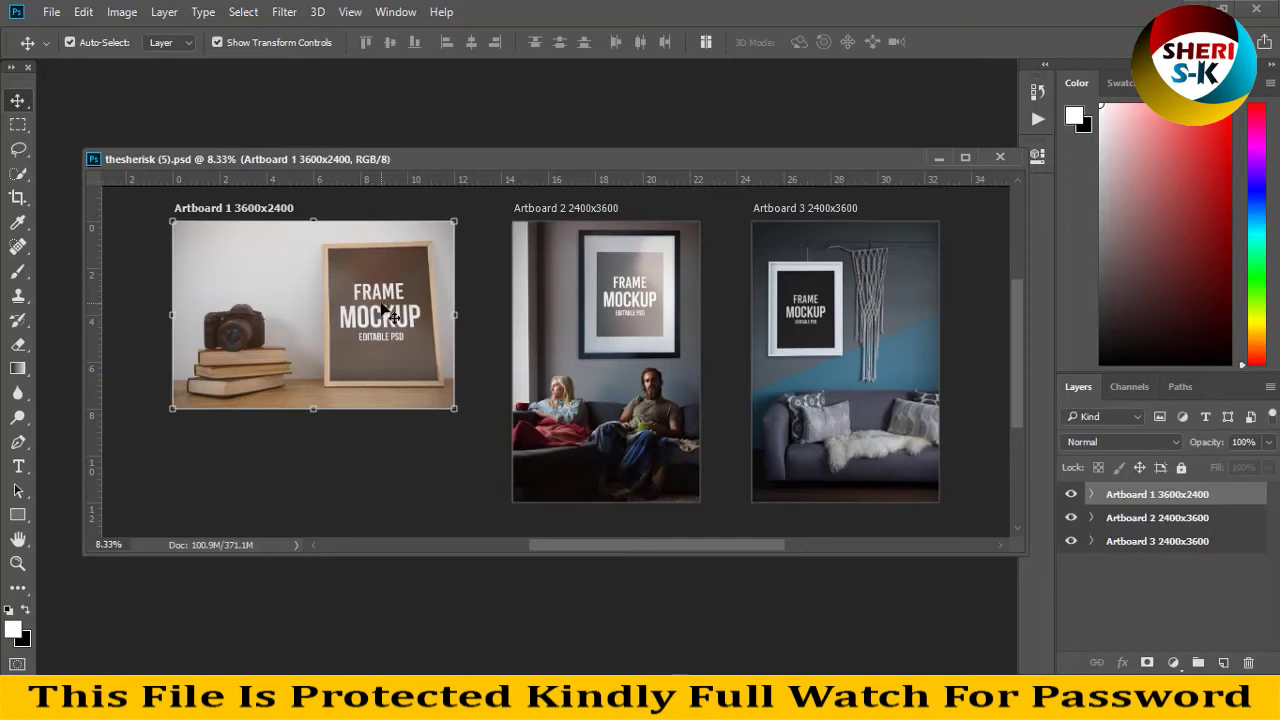
Step: Open the [YOUR ARTWORK HERE] smart object in Artboard 1's Placeholder group, keeping its layers
scroll(1150, 568, "down", 2)
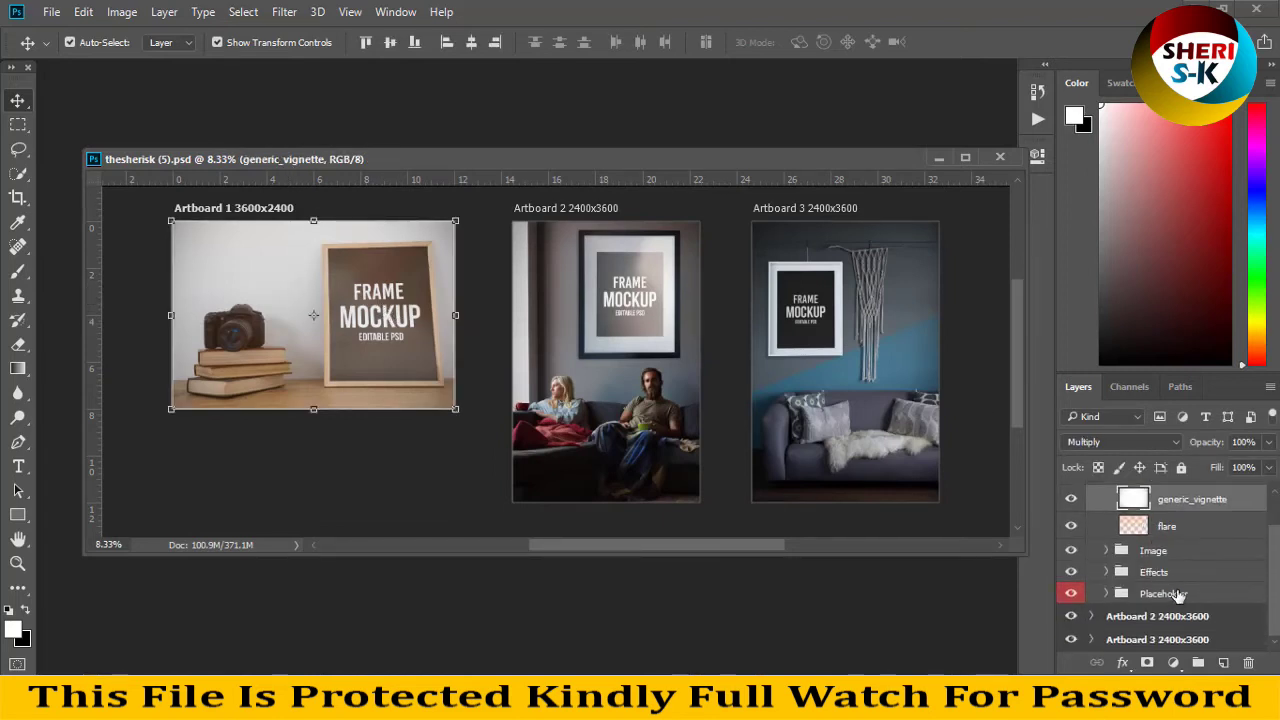
left_click(1160, 594)
left_click(1106, 594)
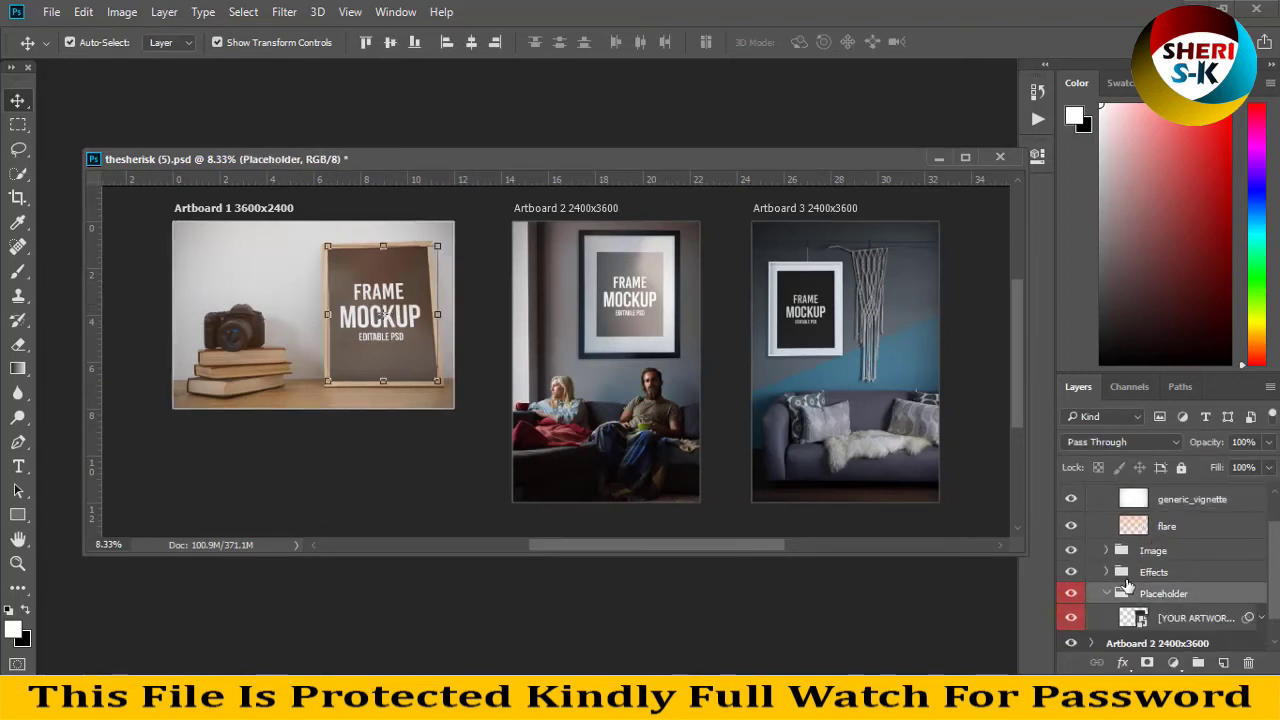
scroll(1135, 590, "down", 1)
left_click(1141, 594)
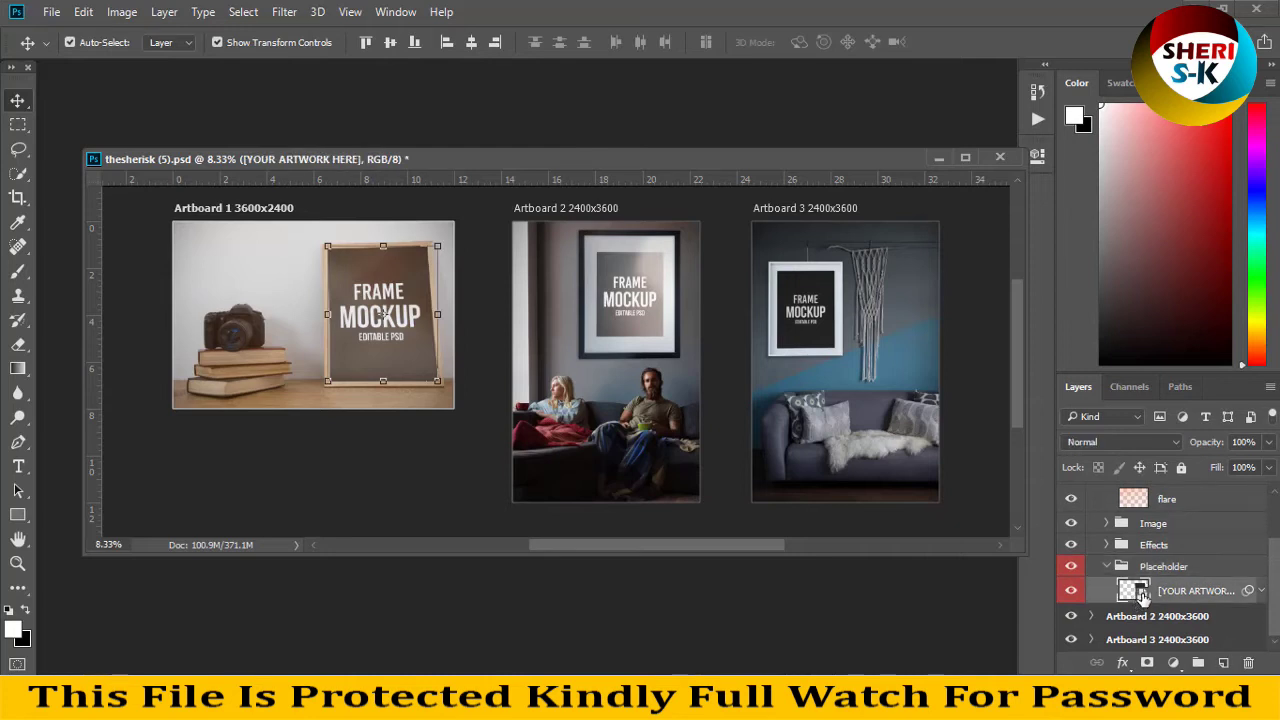
double_click(1141, 592)
left_click(576, 301)
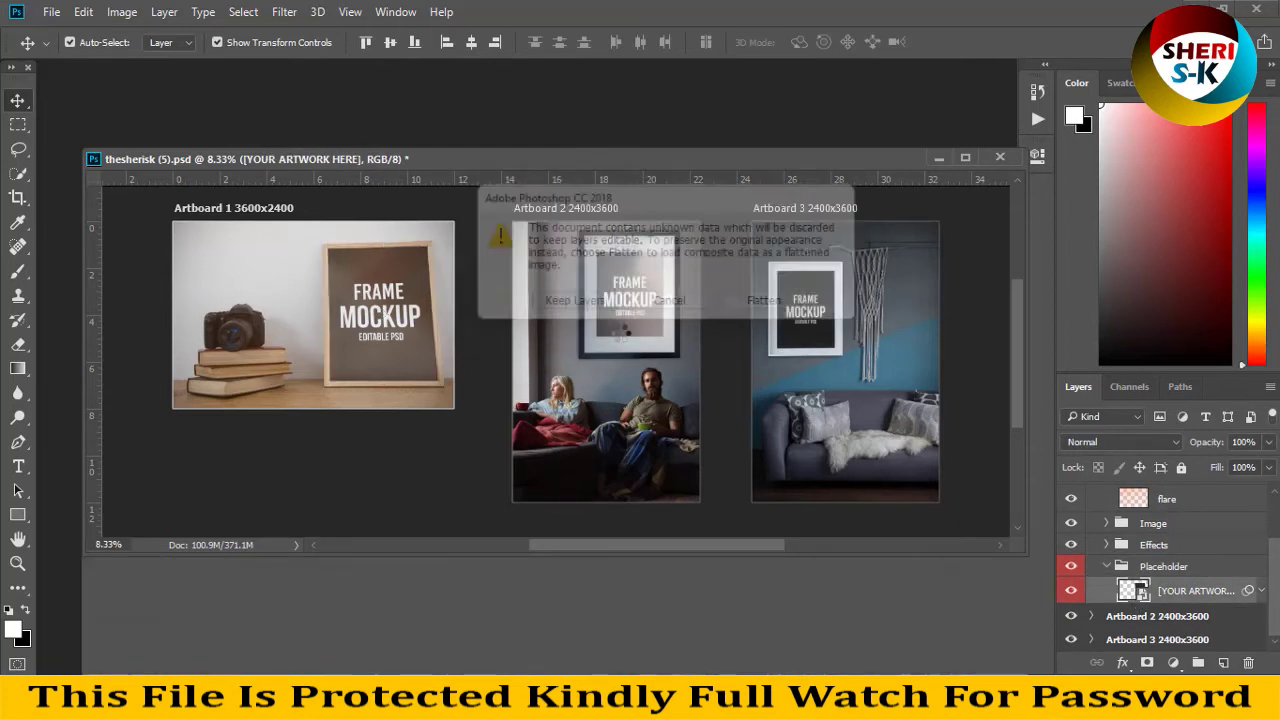
key("ctrl+minus")
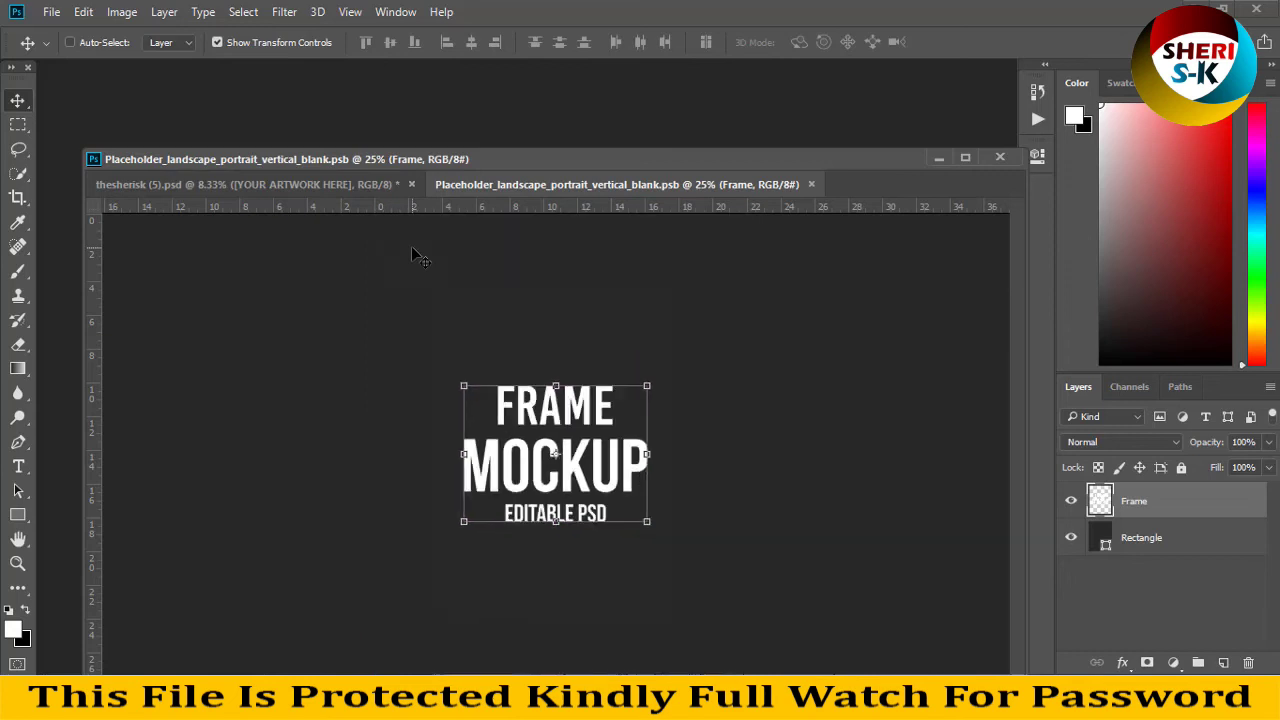
left_click(51, 12)
left_click(62, 49)
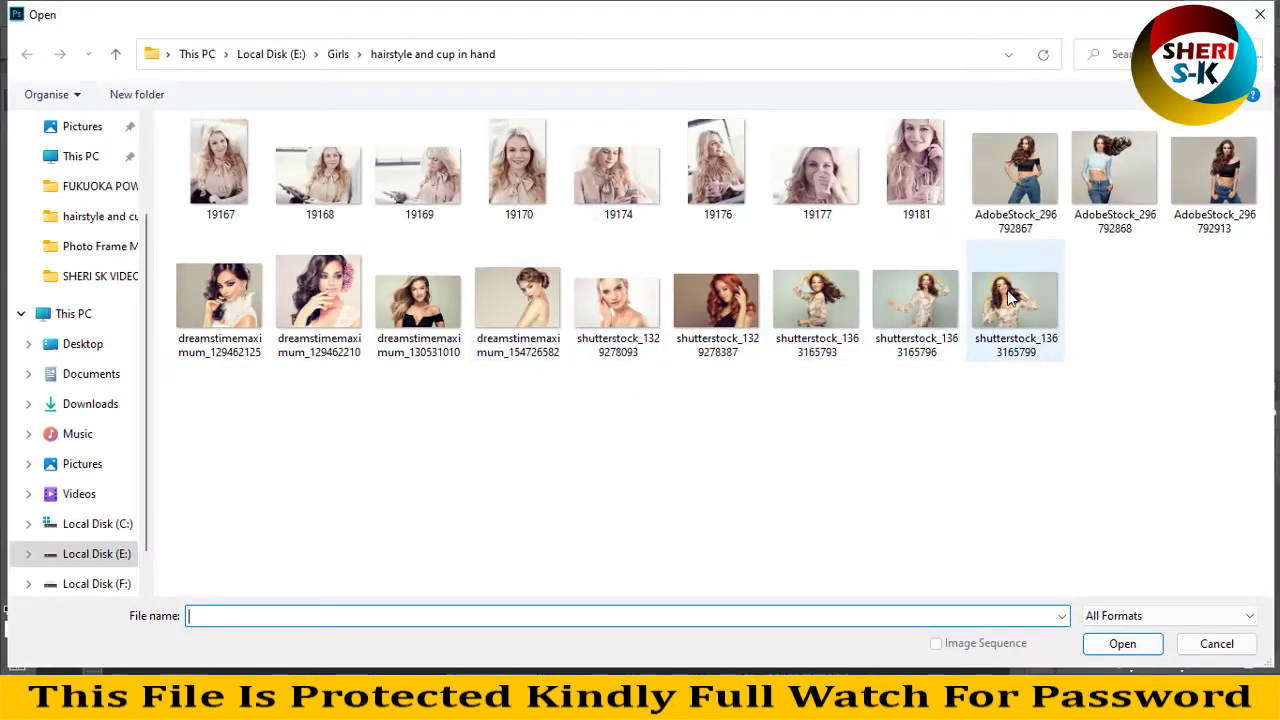
left_click(899, 298)
double_click(899, 296)
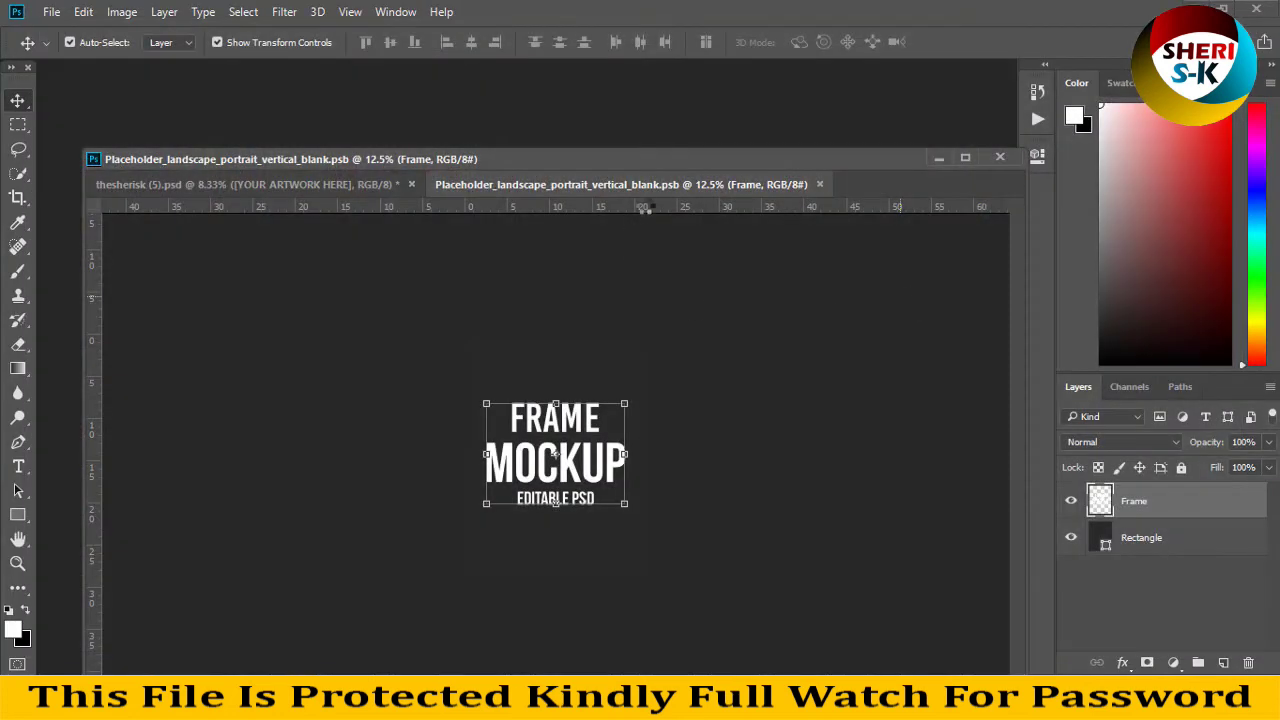
left_click_drag(760, 191, 845, 292)
Step: Copy the hat portrait onto the placeholder canvas, position the woman within it, and save the smart object
left_click_drag(971, 420, 437, 431)
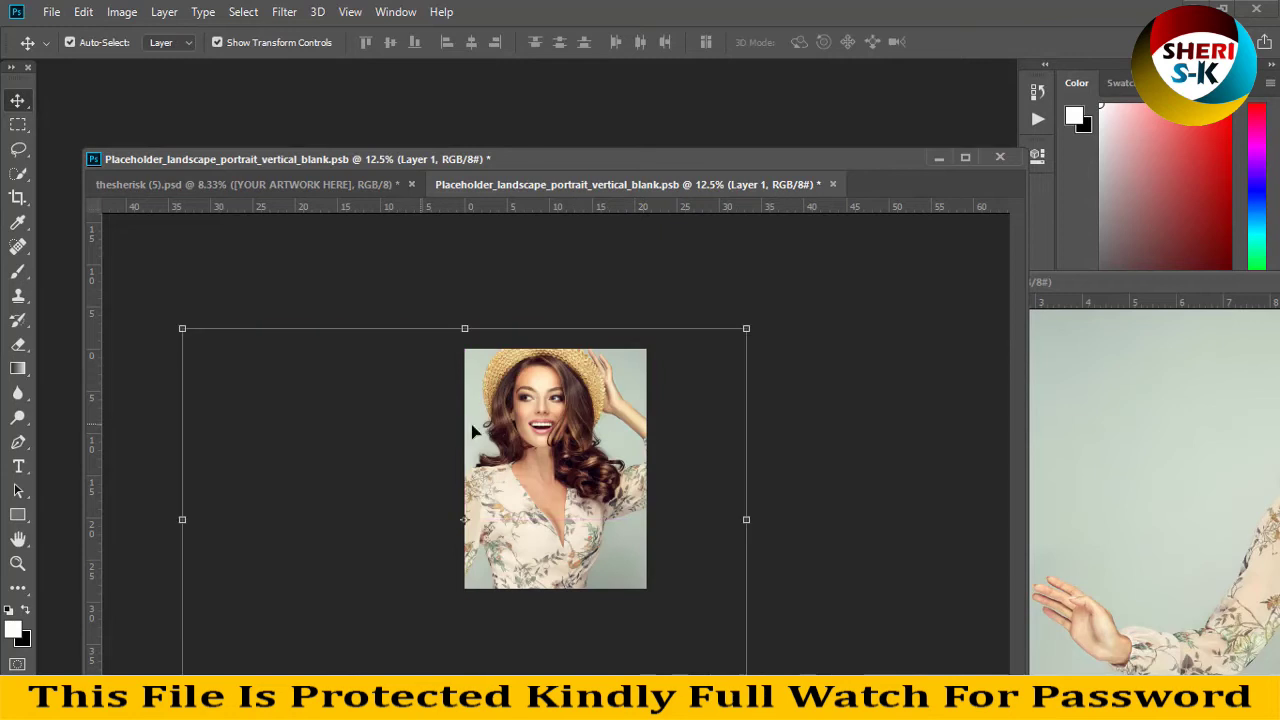
left_click_drag(552, 424, 574, 425)
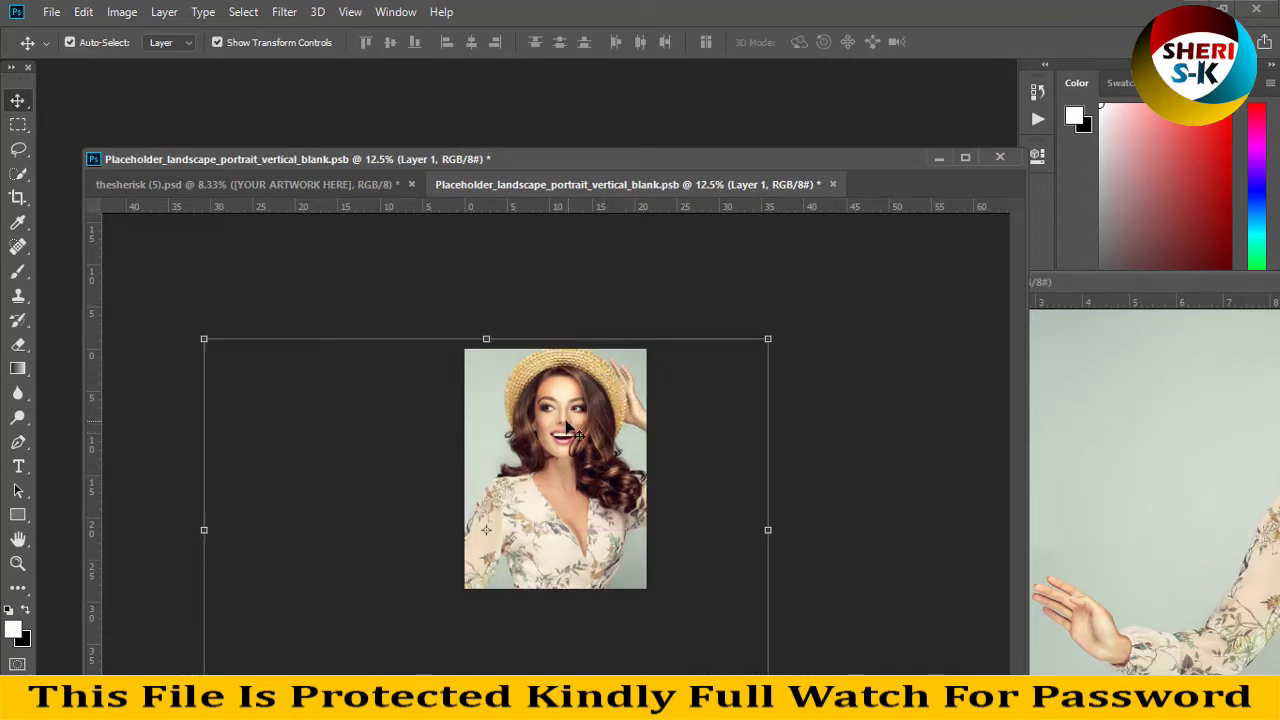
key("ctrl+s")
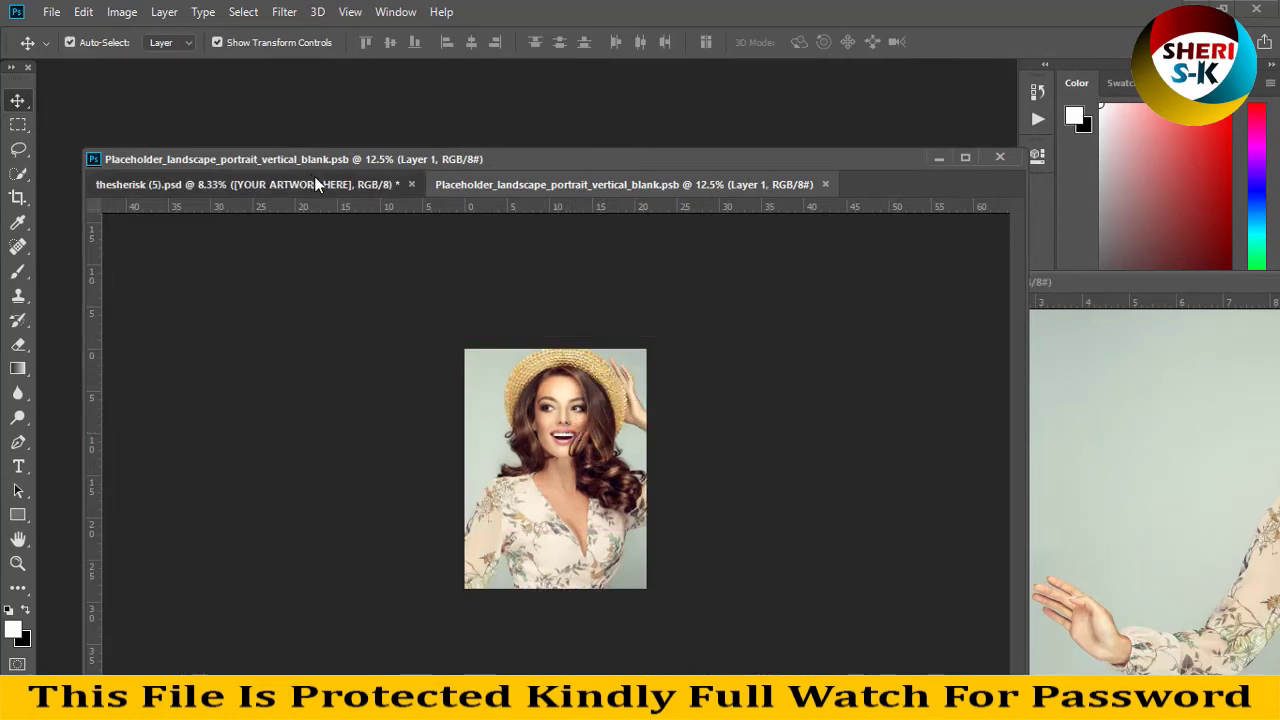
Step: Return to the thesherisk (5) mockup, select Artboard 2's vignette layer, and close the floating hat portrait
left_click(245, 184)
left_click(536, 239)
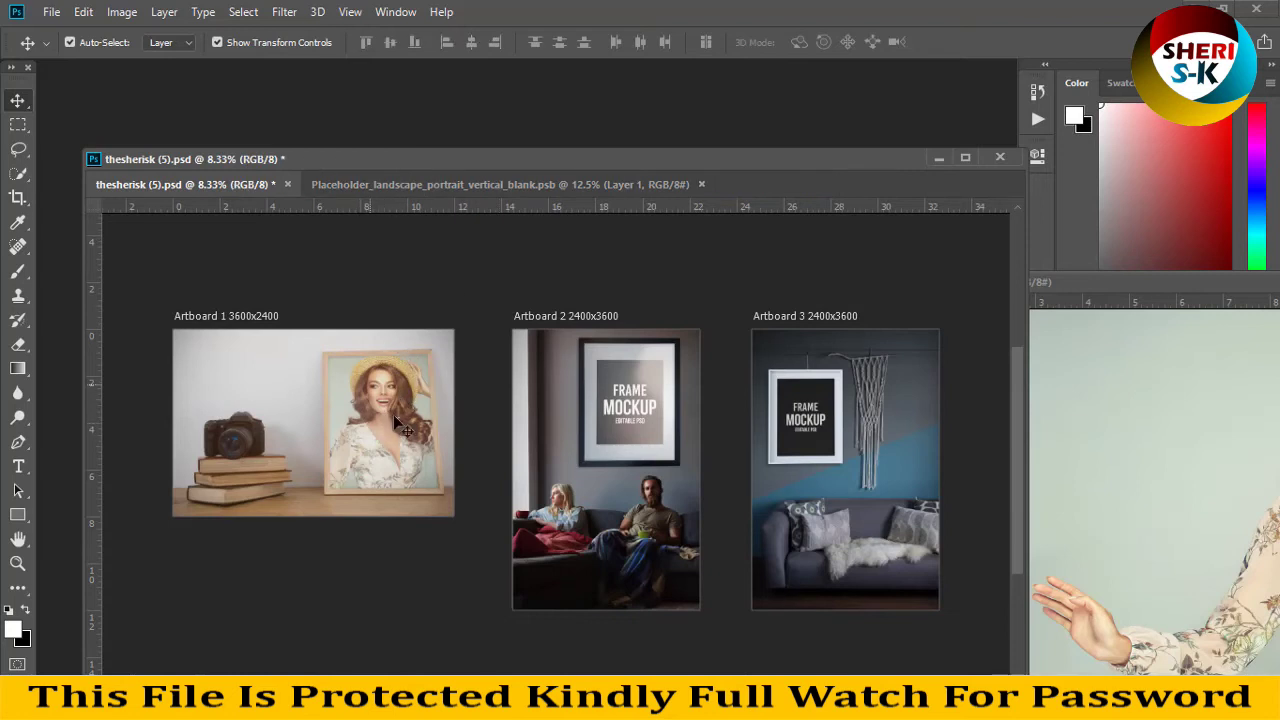
left_click(625, 418)
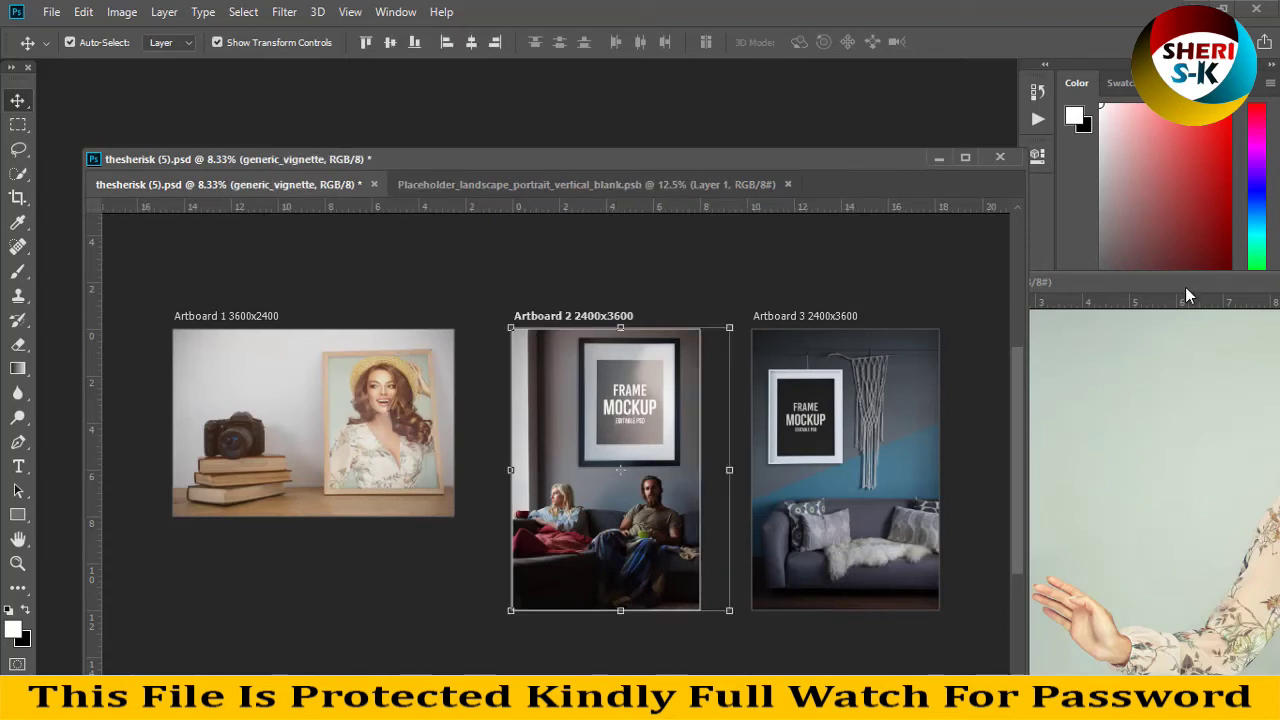
left_click_drag(1188, 285, 363, 331)
left_click(901, 330)
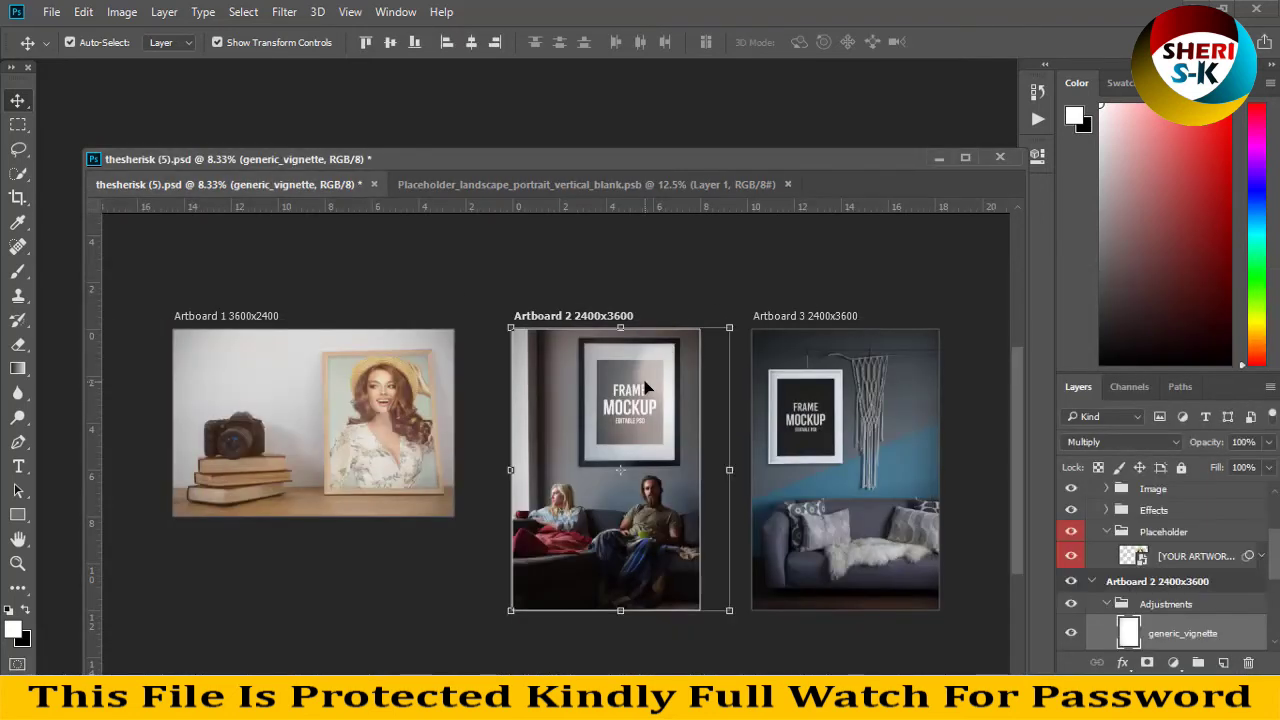
Step: Open the [YOUR ARTWORK HERE] smart object in Artboard 2's Placeholder group, keeping its layers
scroll(1133, 598, "down", 2)
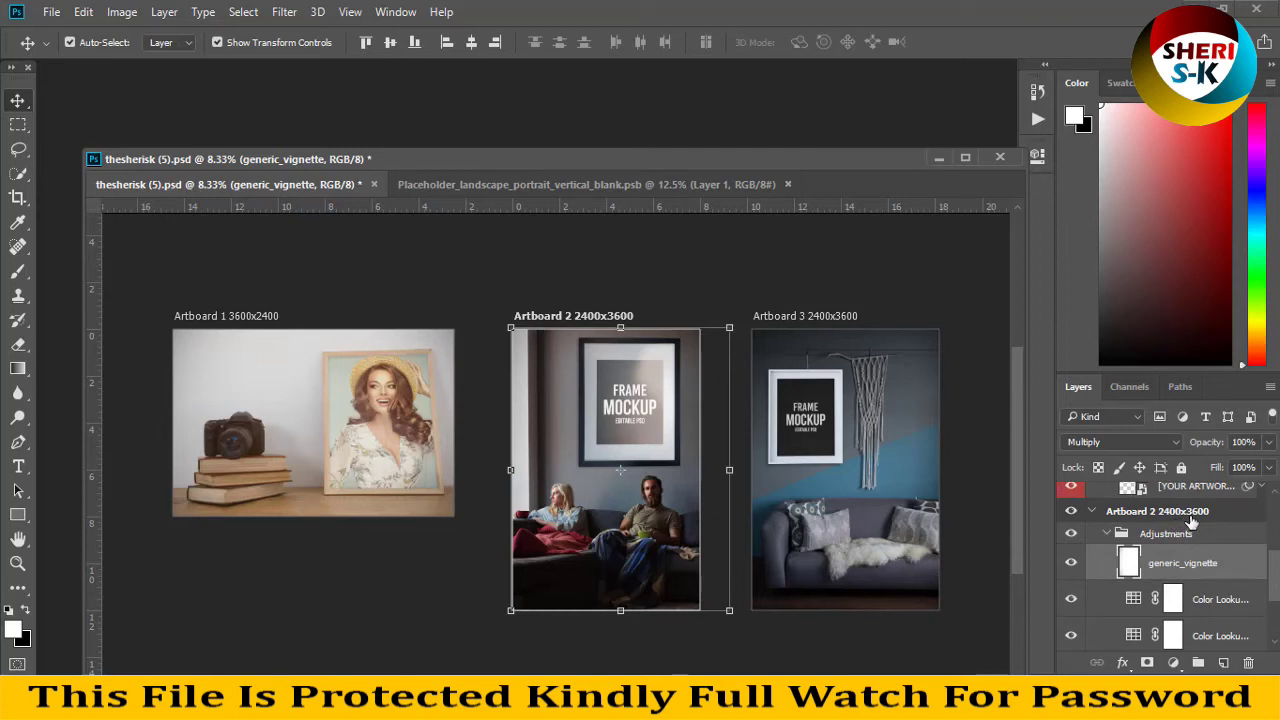
scroll(1148, 590, "down", 2)
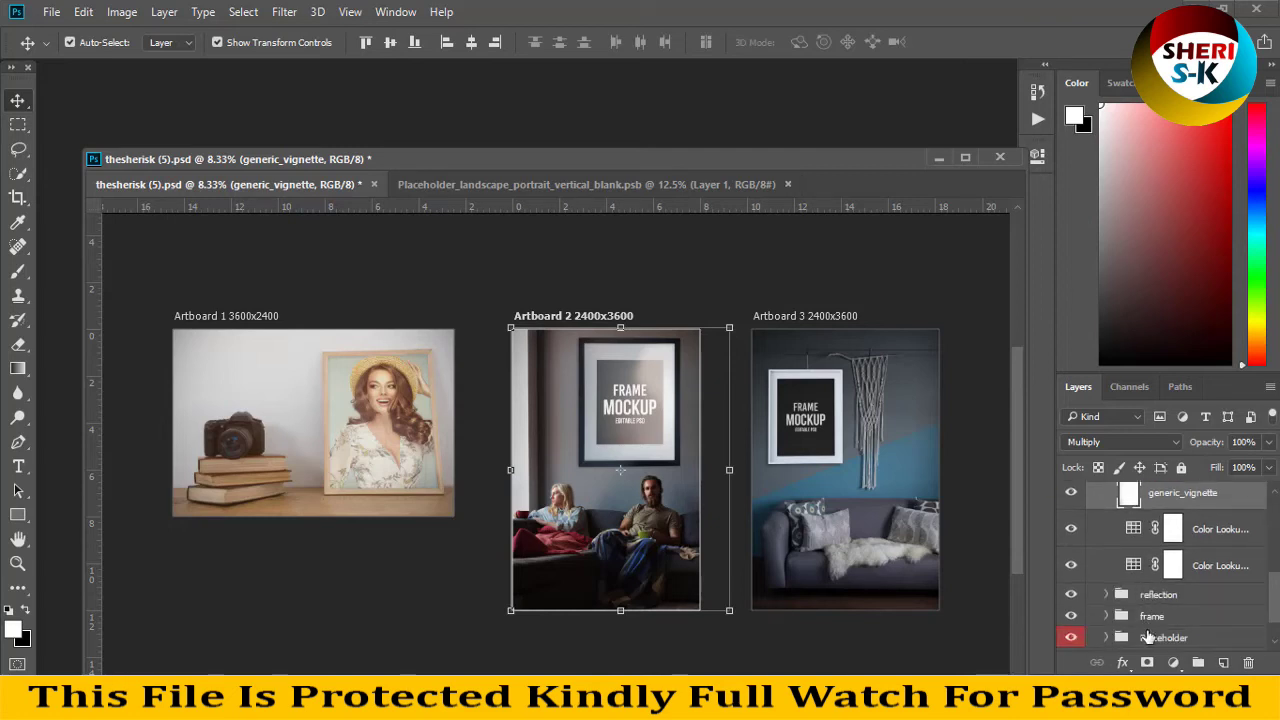
left_click(1145, 636)
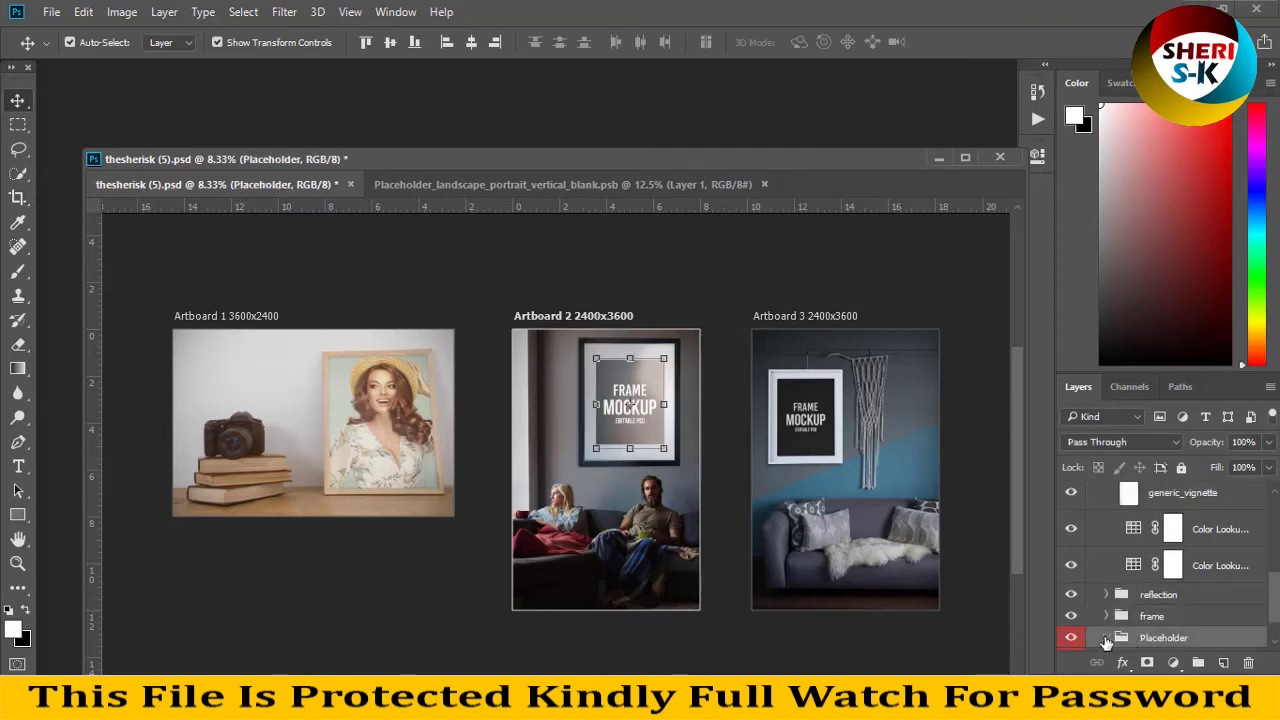
left_click(1107, 638)
double_click(1127, 589)
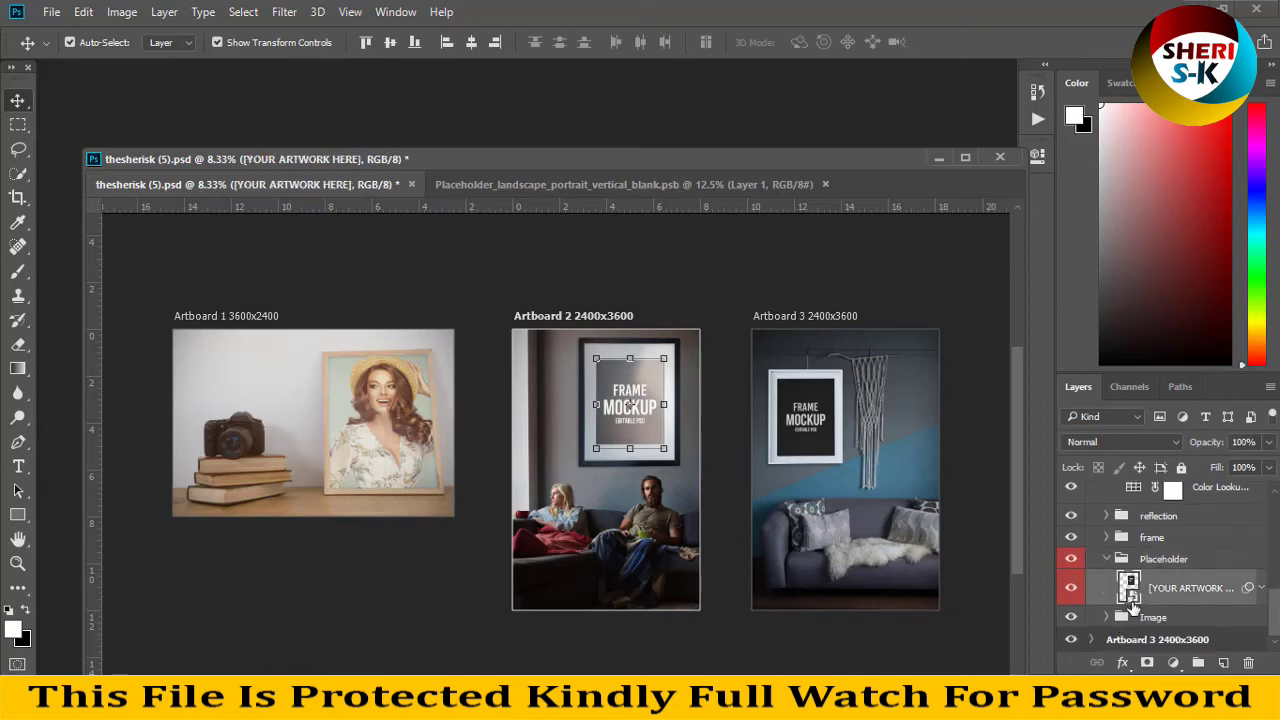
left_click(565, 303)
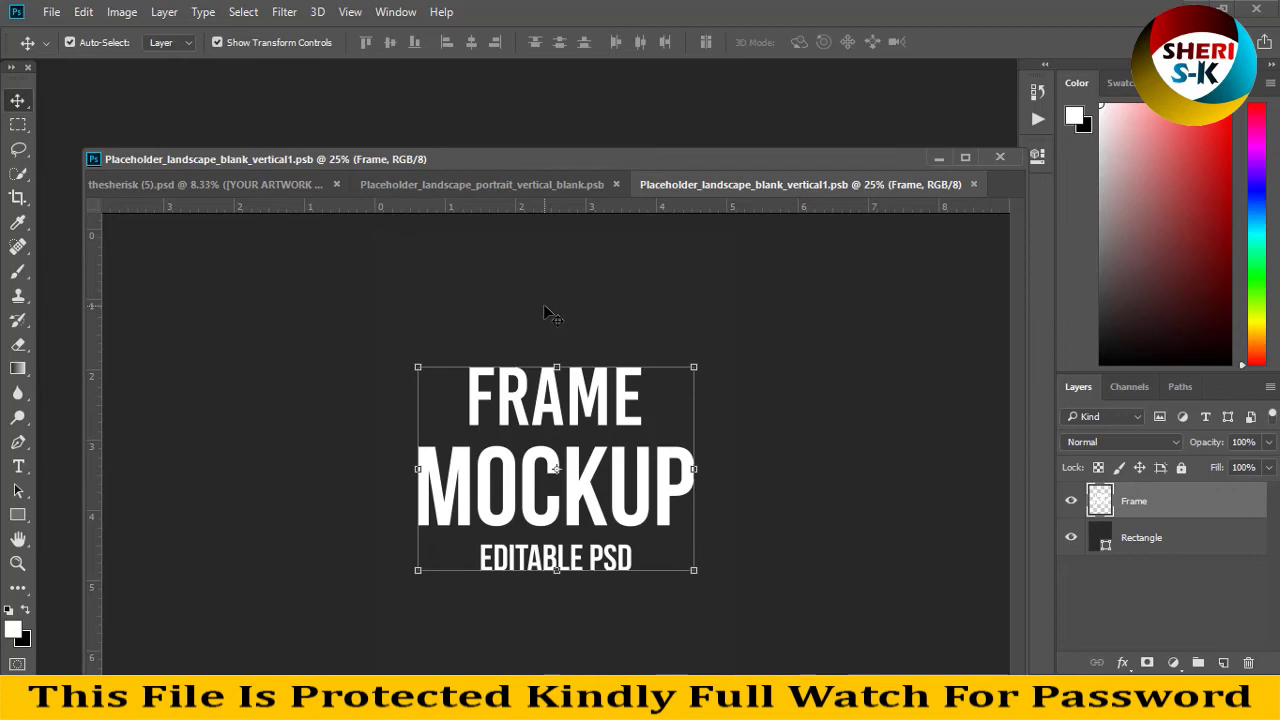
key("ctrl+minus")
key("ctrl+minus")
key("ctrl+minus")
left_click(51, 12)
left_click(52, 48)
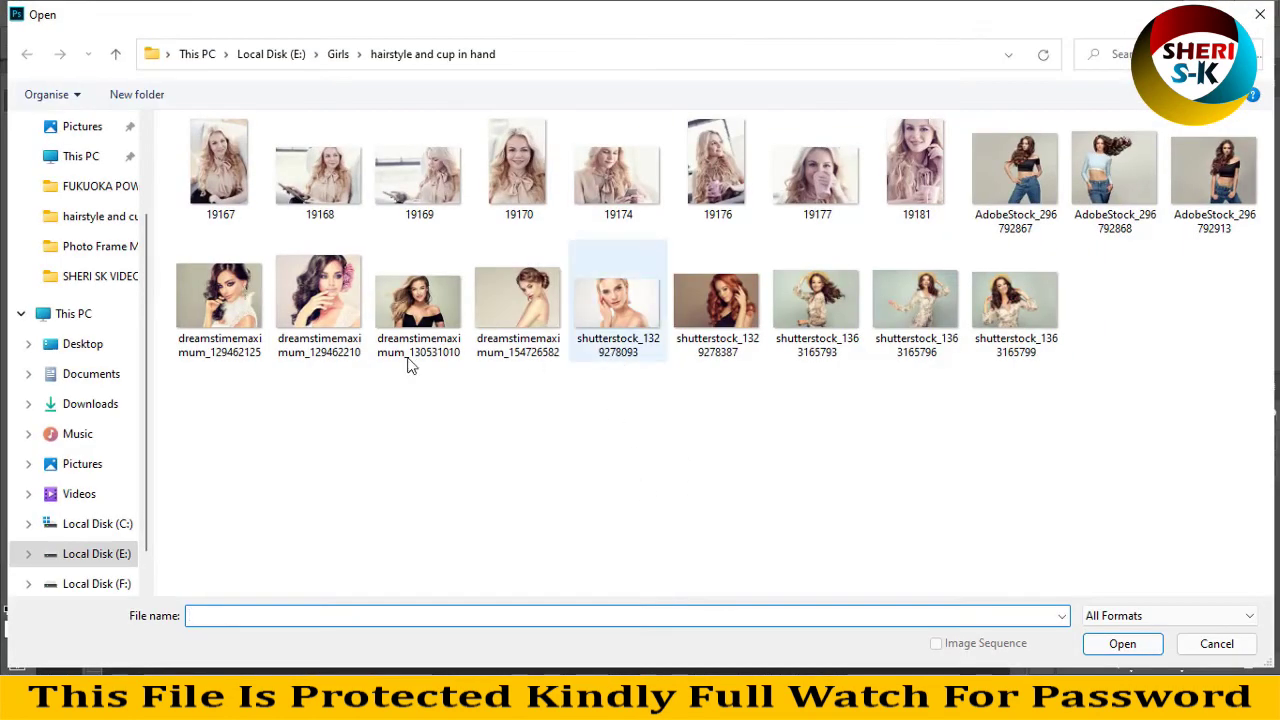
double_click(738, 314)
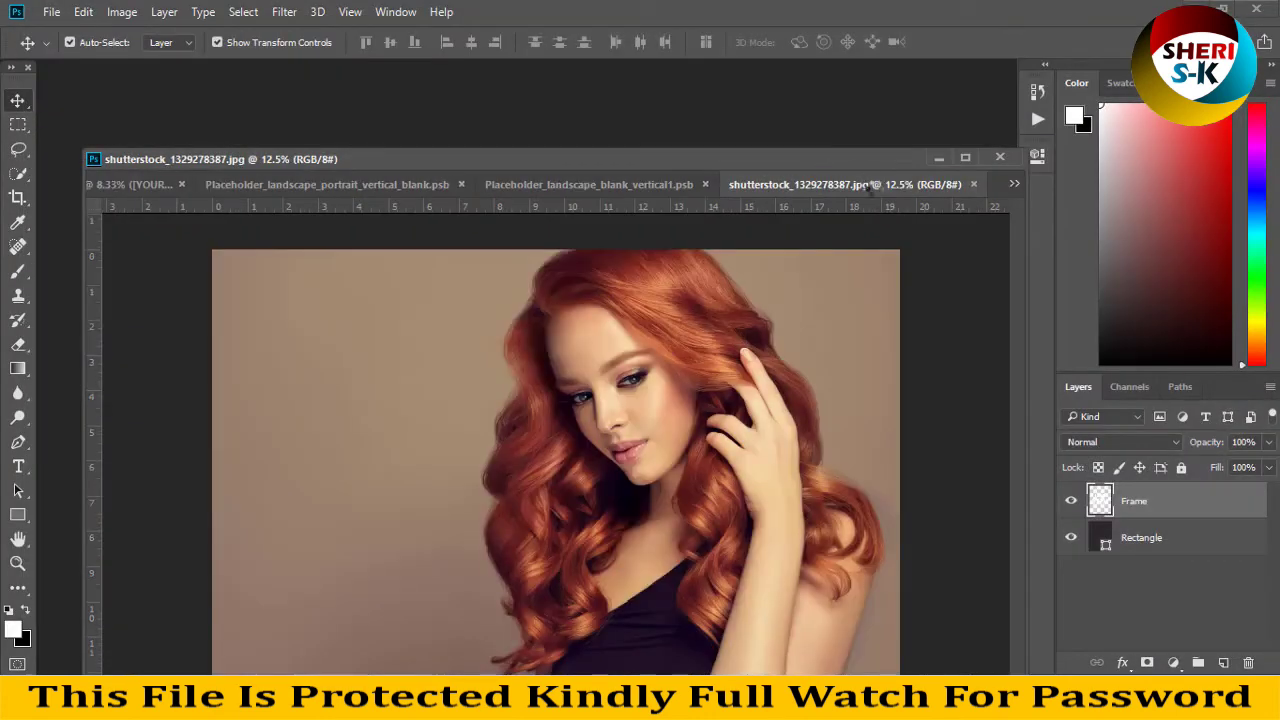
left_click_drag(820, 184, 900, 285)
Step: Copy the red-haired portrait onto Artboard 2's placeholder canvas, save the smart object, and return to the thesherisk (5) mockup
left_click_drag(1081, 423, 537, 445)
key("ctrl+s")
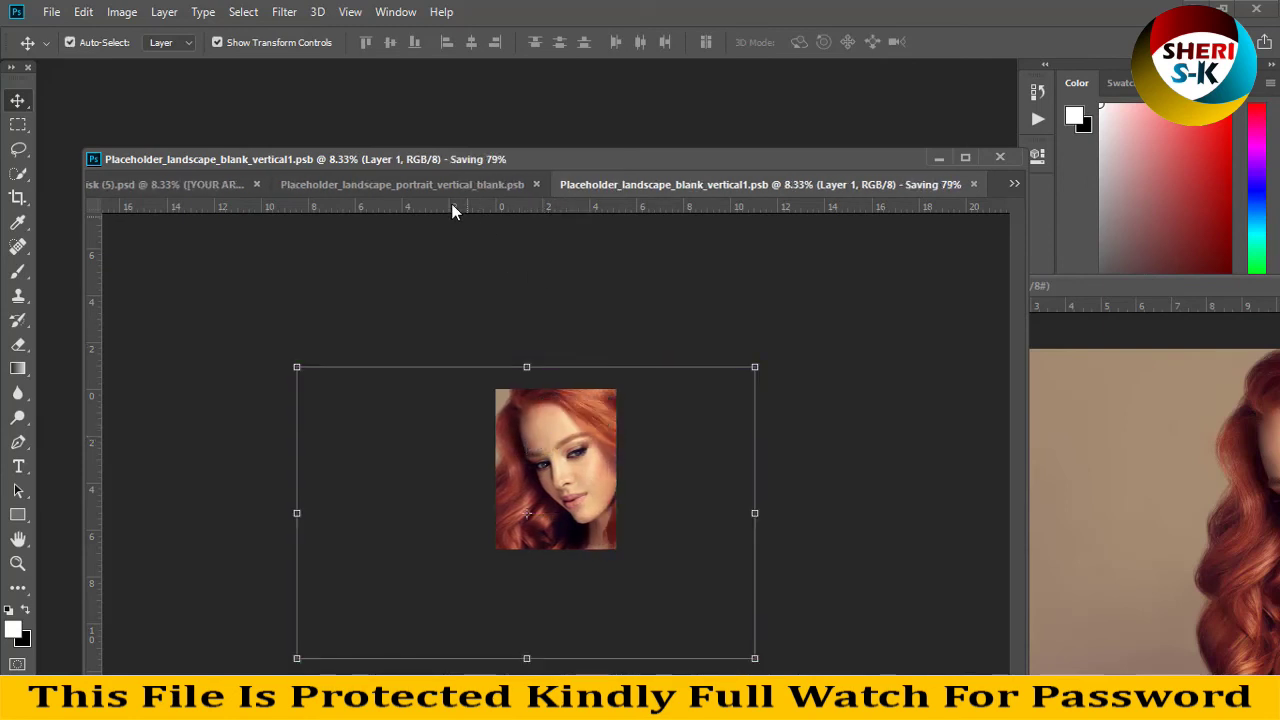
left_click(432, 193)
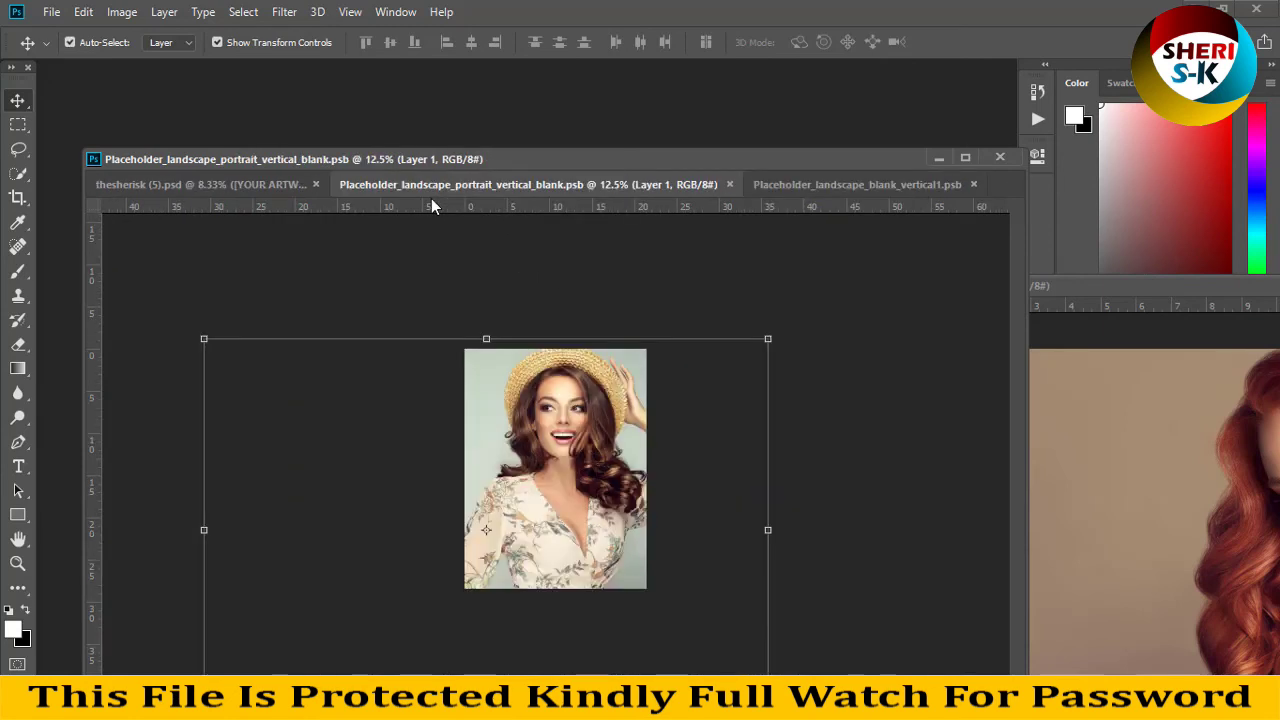
left_click(284, 185)
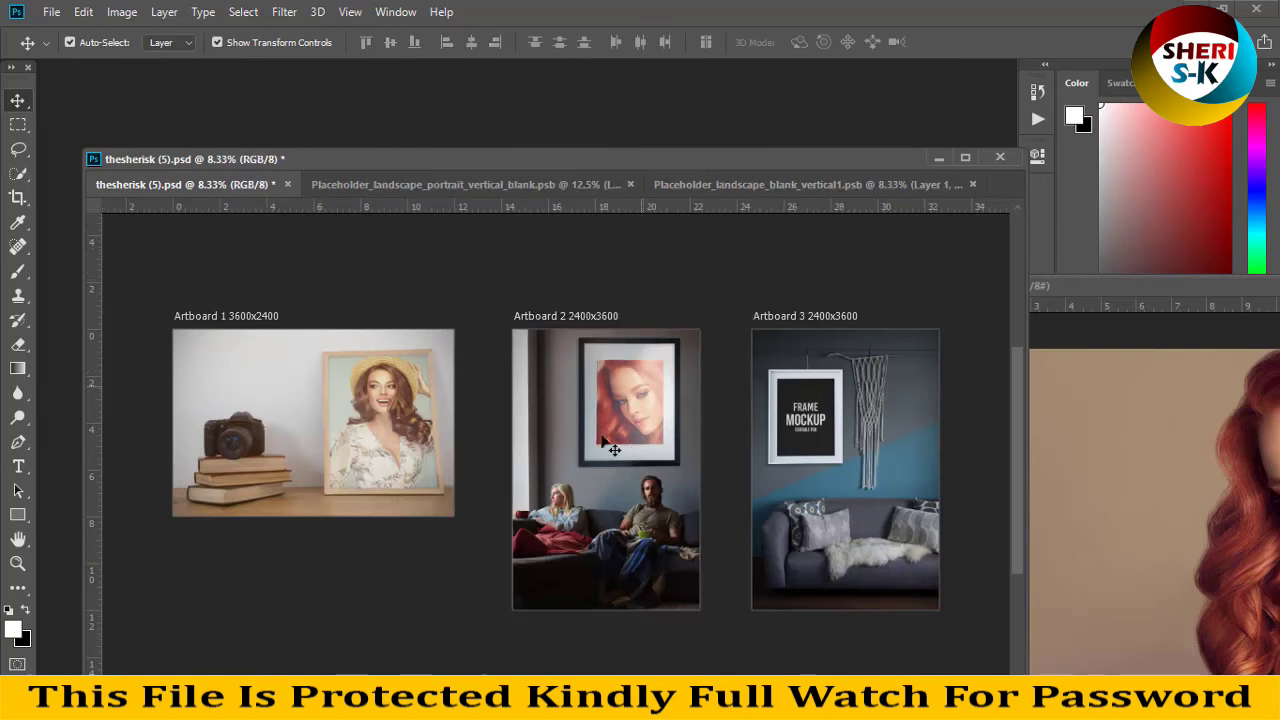
Step: Close the thesherisk (5) mockup window without saving, and close the floating red-haired portrait
left_click(847, 370)
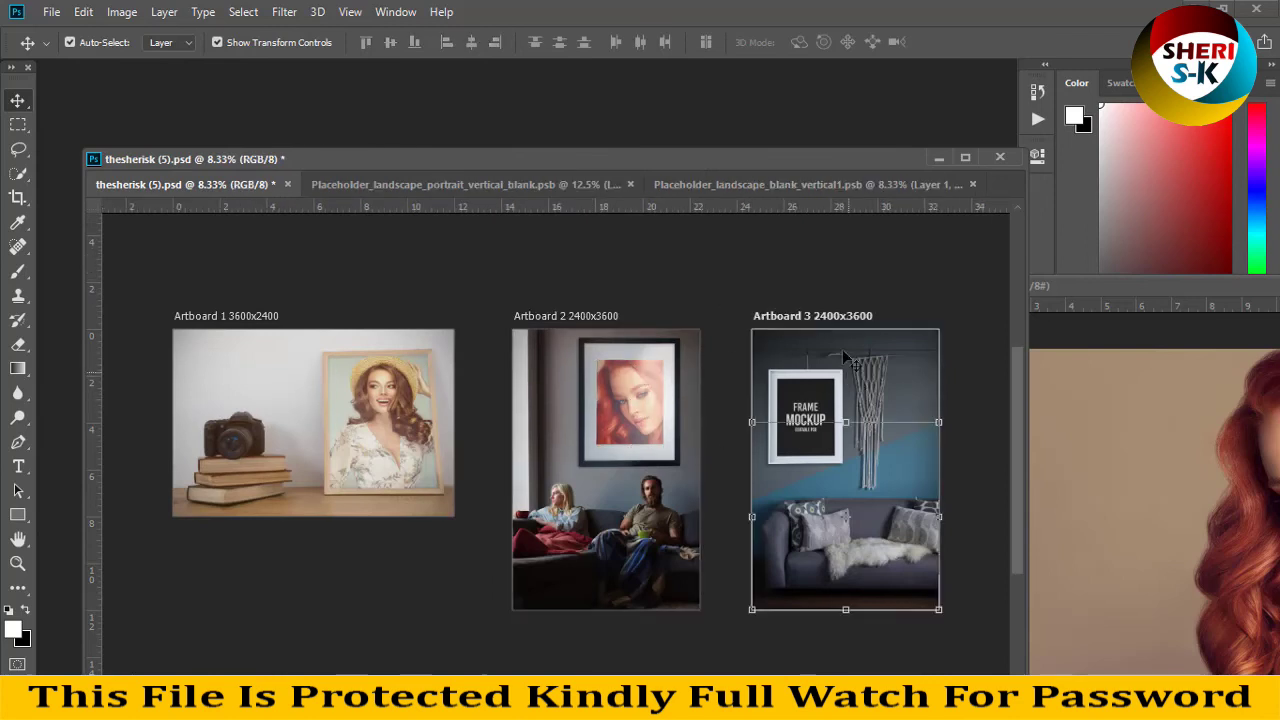
left_click(999, 161)
left_click(646, 274)
left_click_drag(1069, 290, 689, 313)
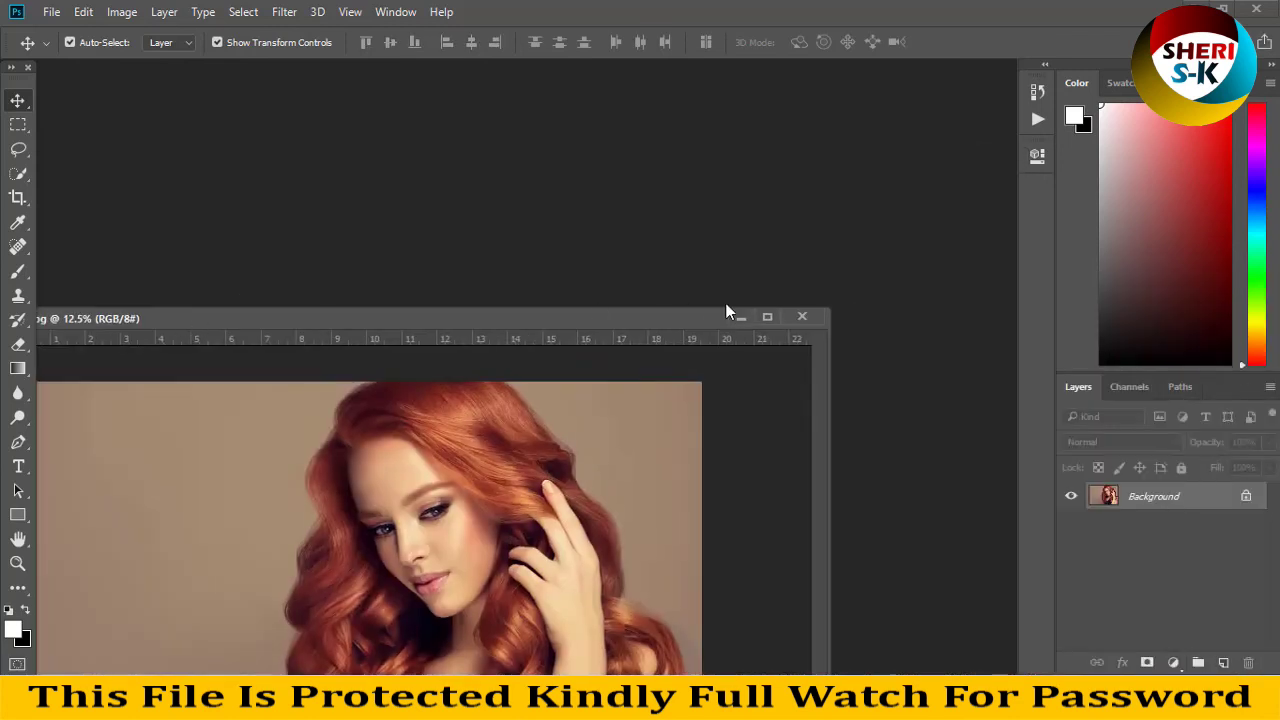
left_click(799, 317)
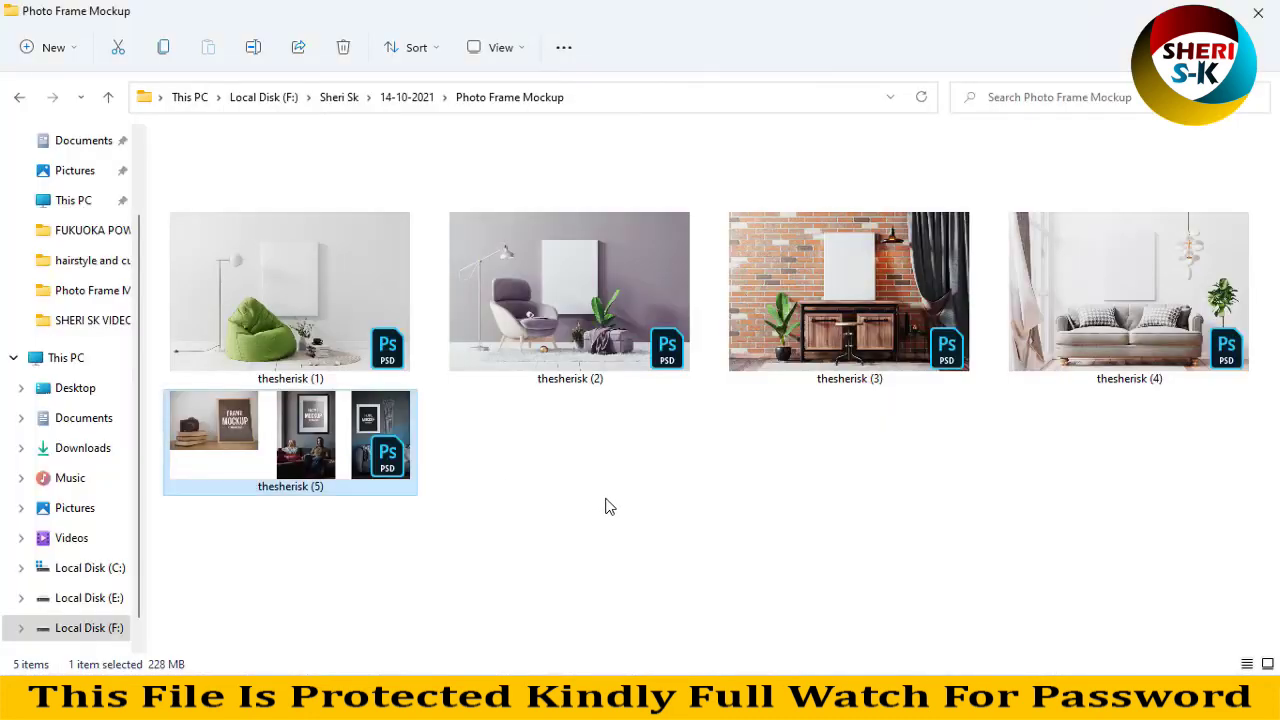